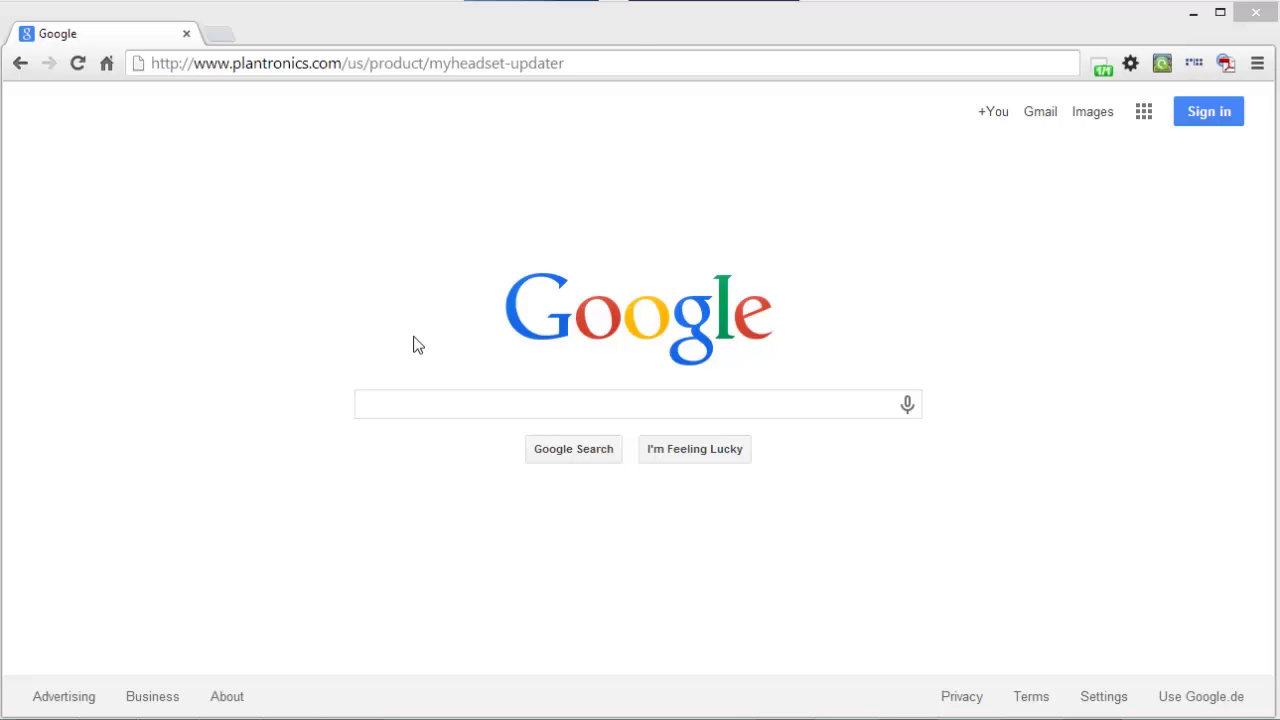
Step: Search Google for 'plantronics headset updater', correcting a typo while entering the query
click(418, 406)
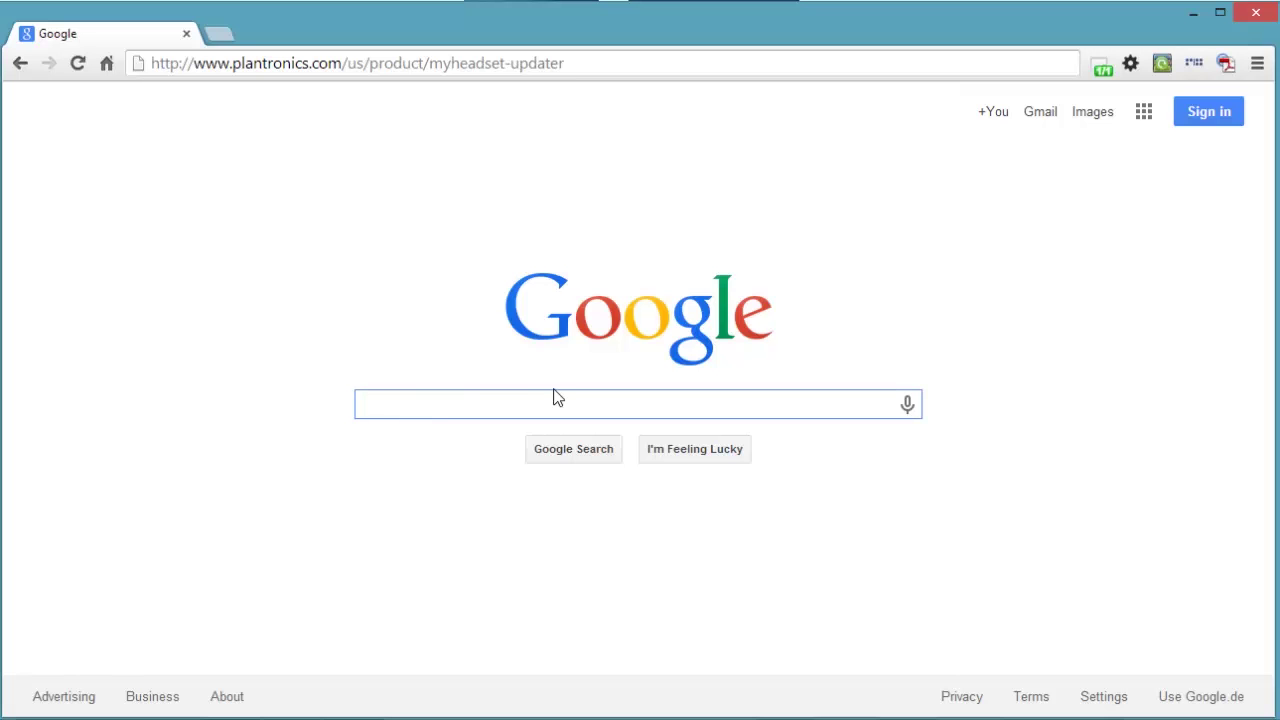
click(576, 62)
click(576, 62)
click(420, 402)
text(planzt)
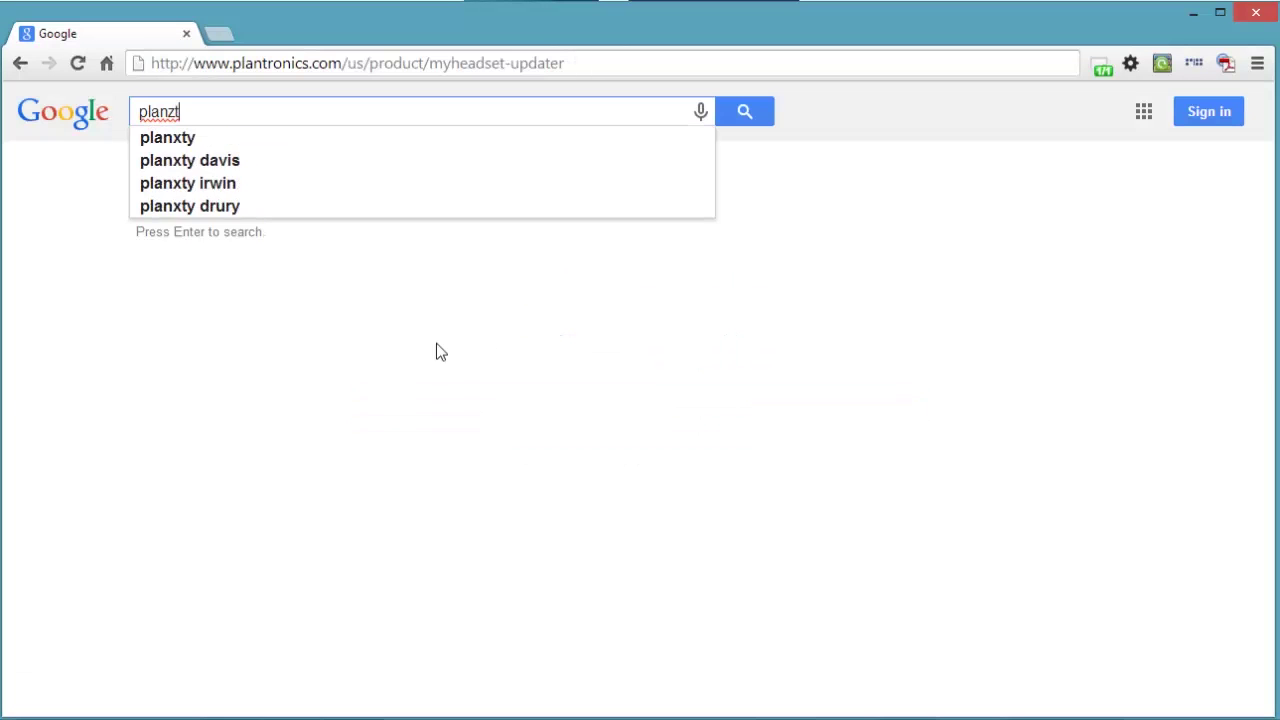
key(BackSpace)
key(BackSpace)
text(troni)
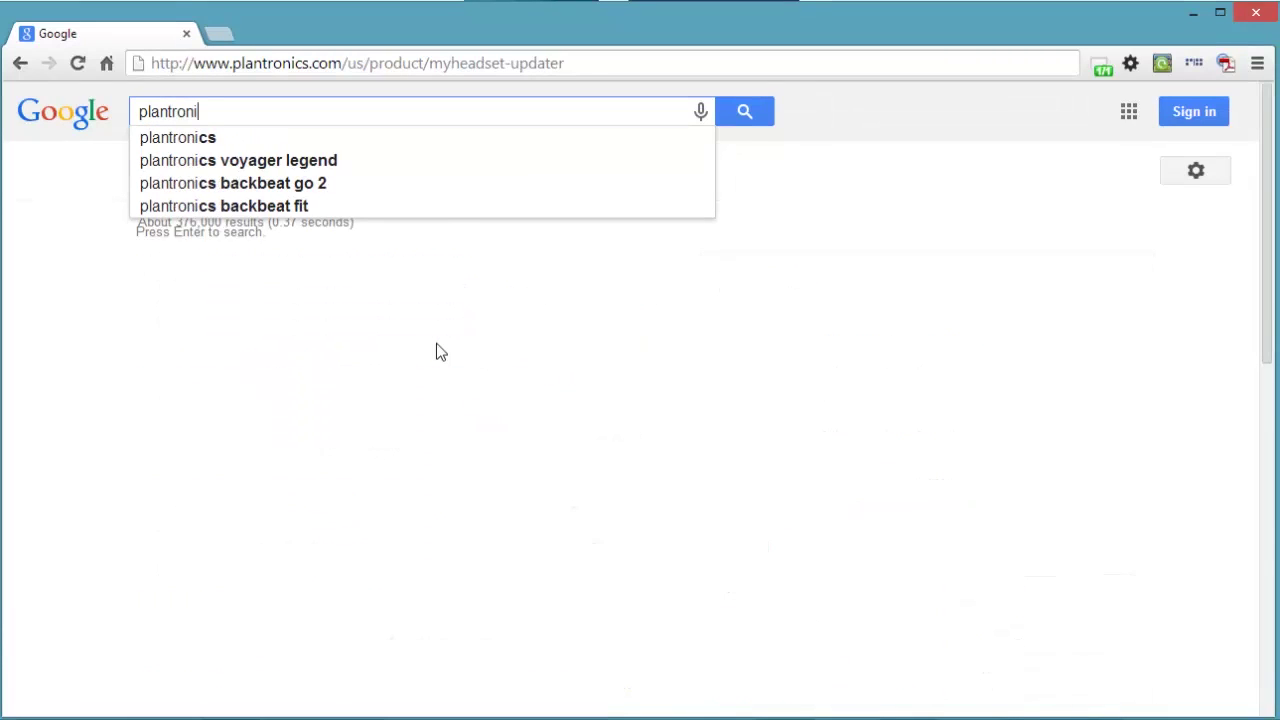
text(vs heade)
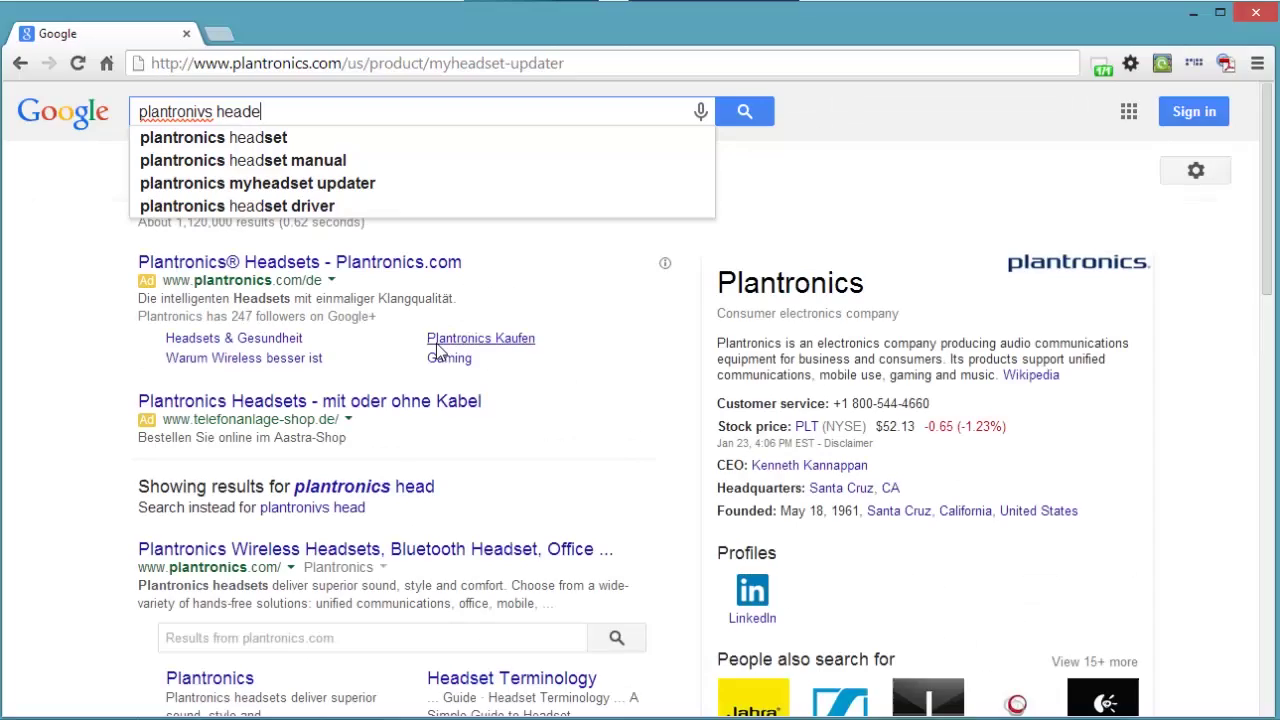
text(st updater)
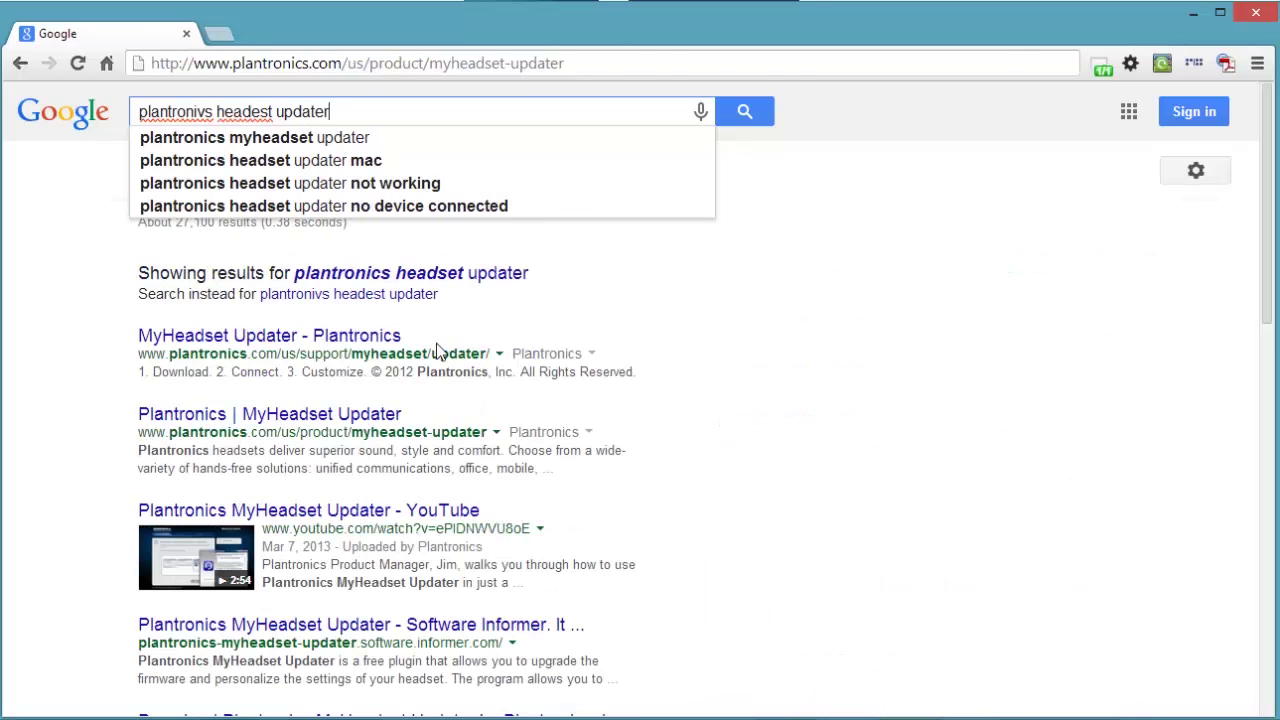
key(Return)
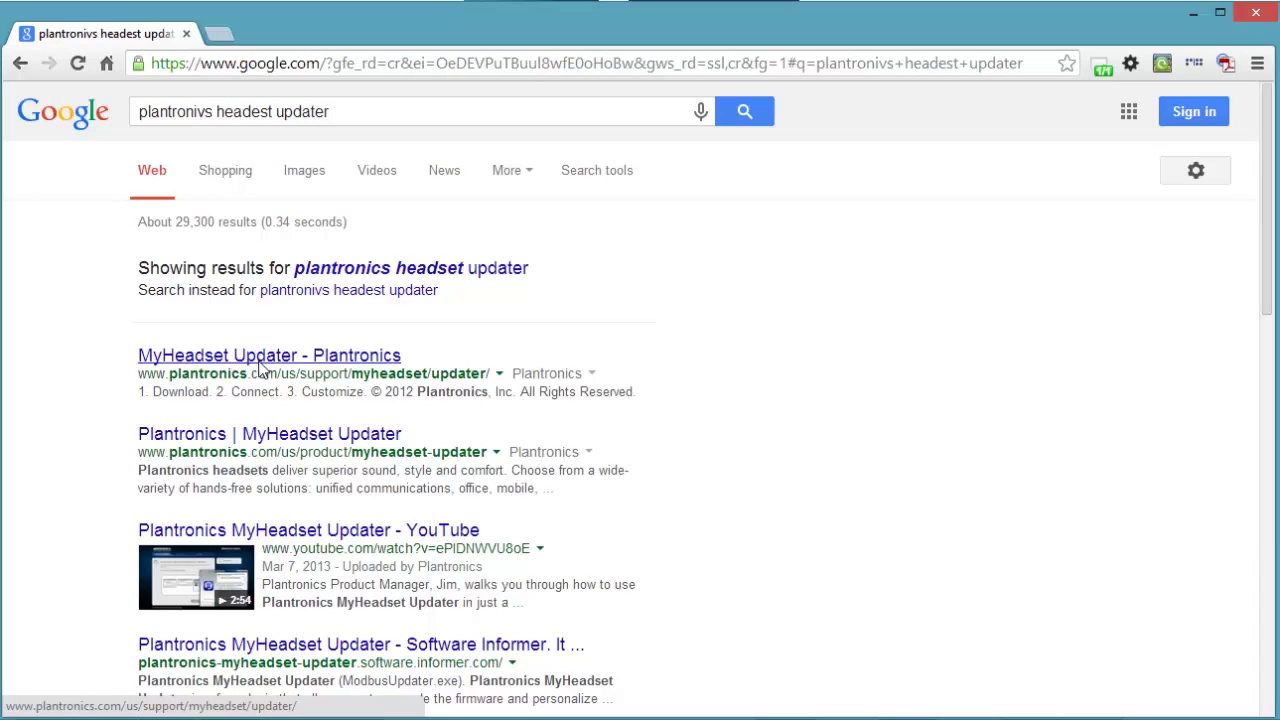
Step: Open the MyHeadset Updater - Plantronics result and briefly highlight its MyHeadset Updater heading
click(258, 358)
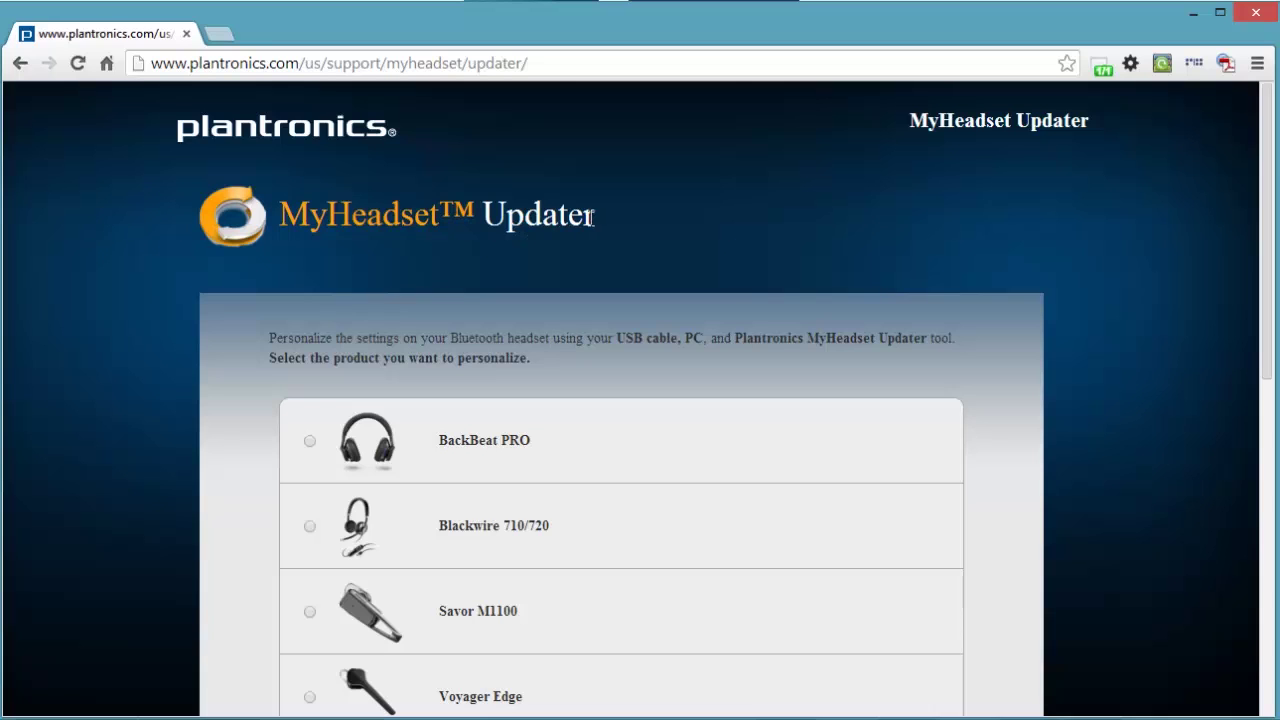
drag(592, 218, 280, 218)
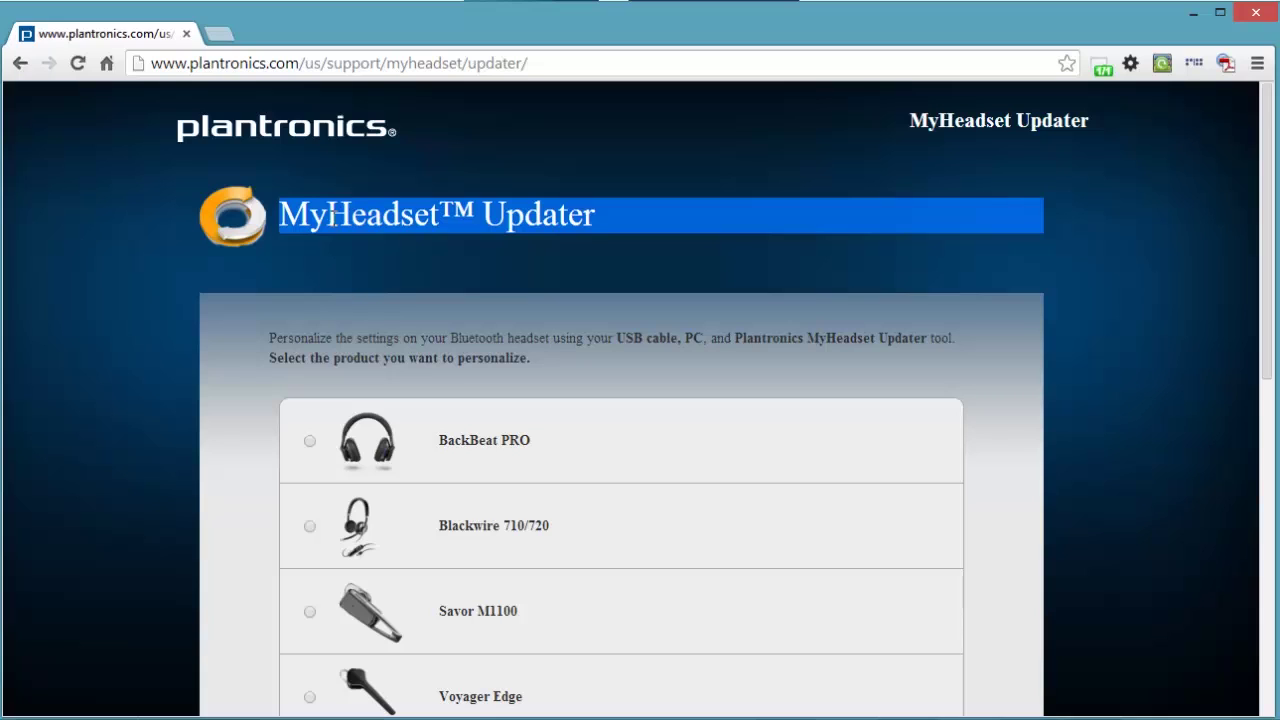
click(154, 320)
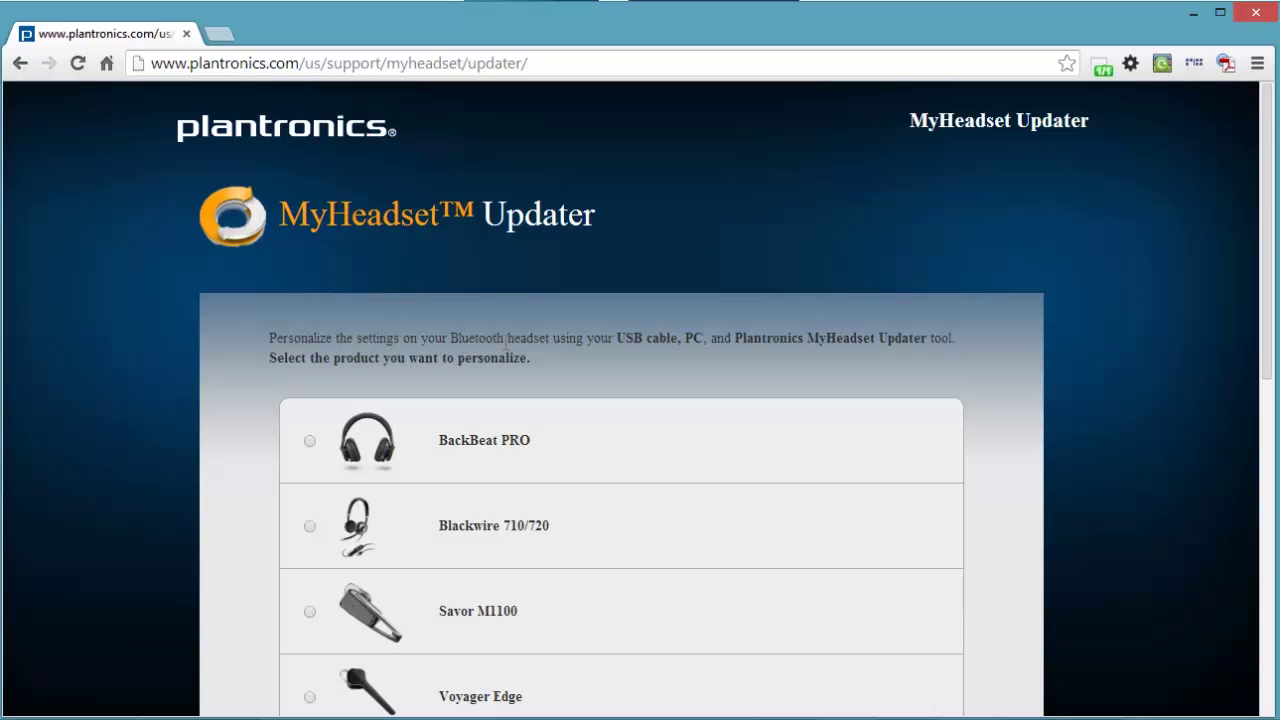
Step: Scroll through the product list and select the Voyager Legend headset
scroll(288, 383, down, 1)
scroll(420, 400, down, 1)
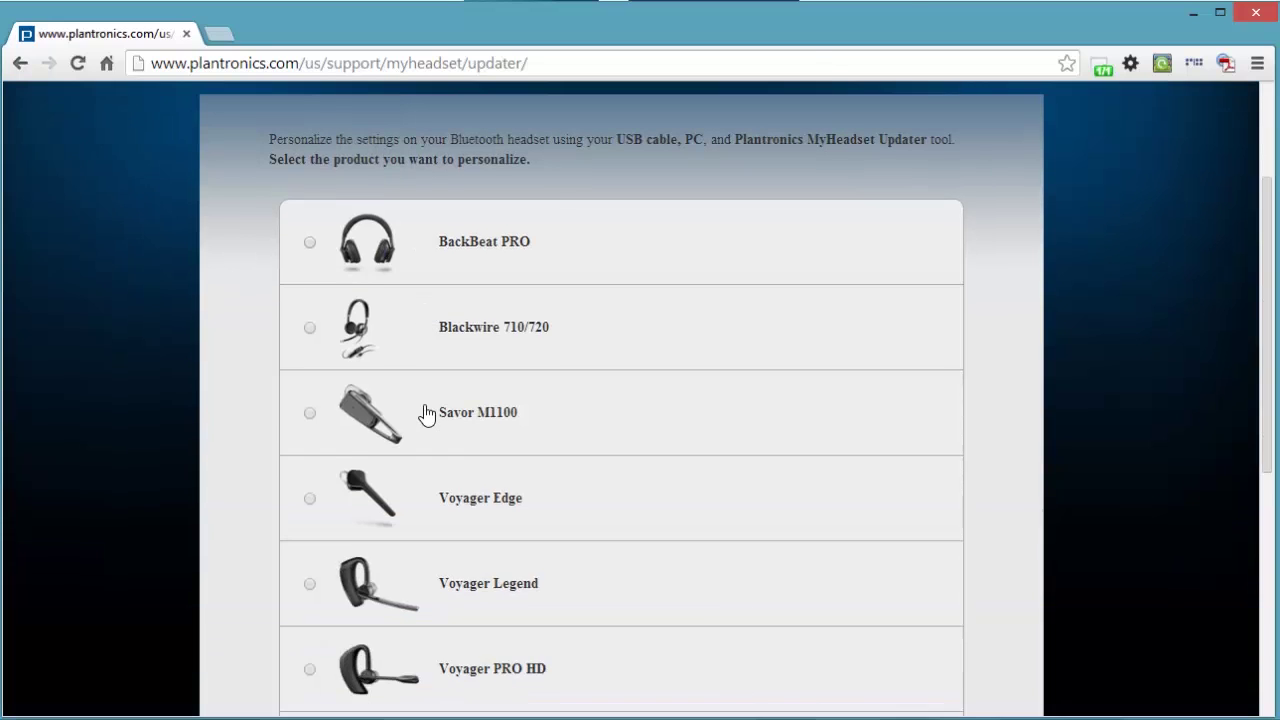
scroll(427, 395, down, 1)
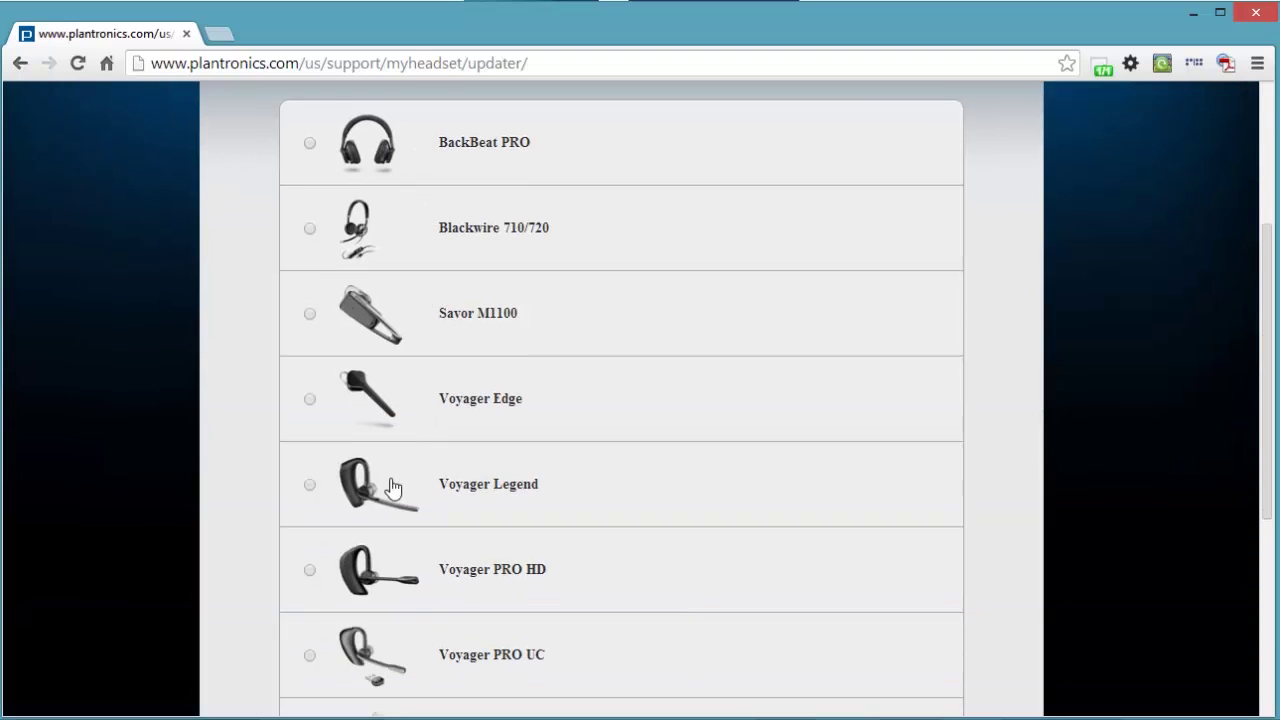
click(309, 486)
scroll(258, 481, down, 1)
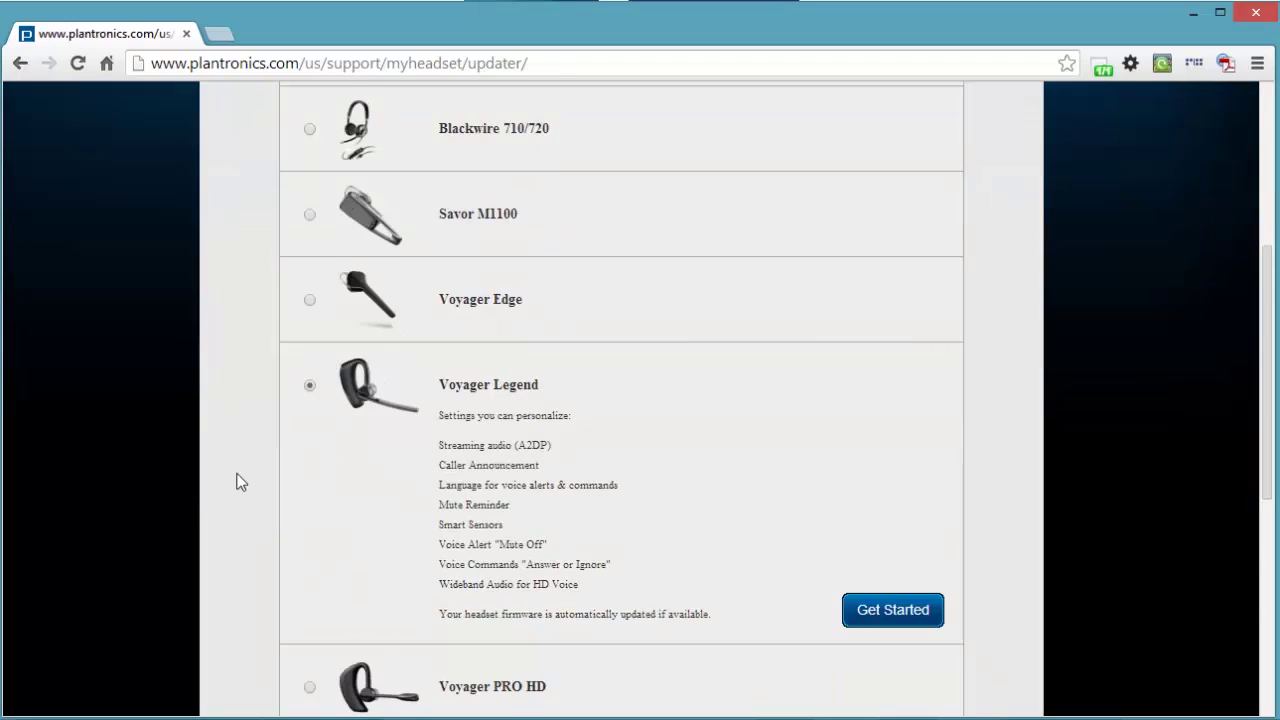
scroll(240, 482, down, 3)
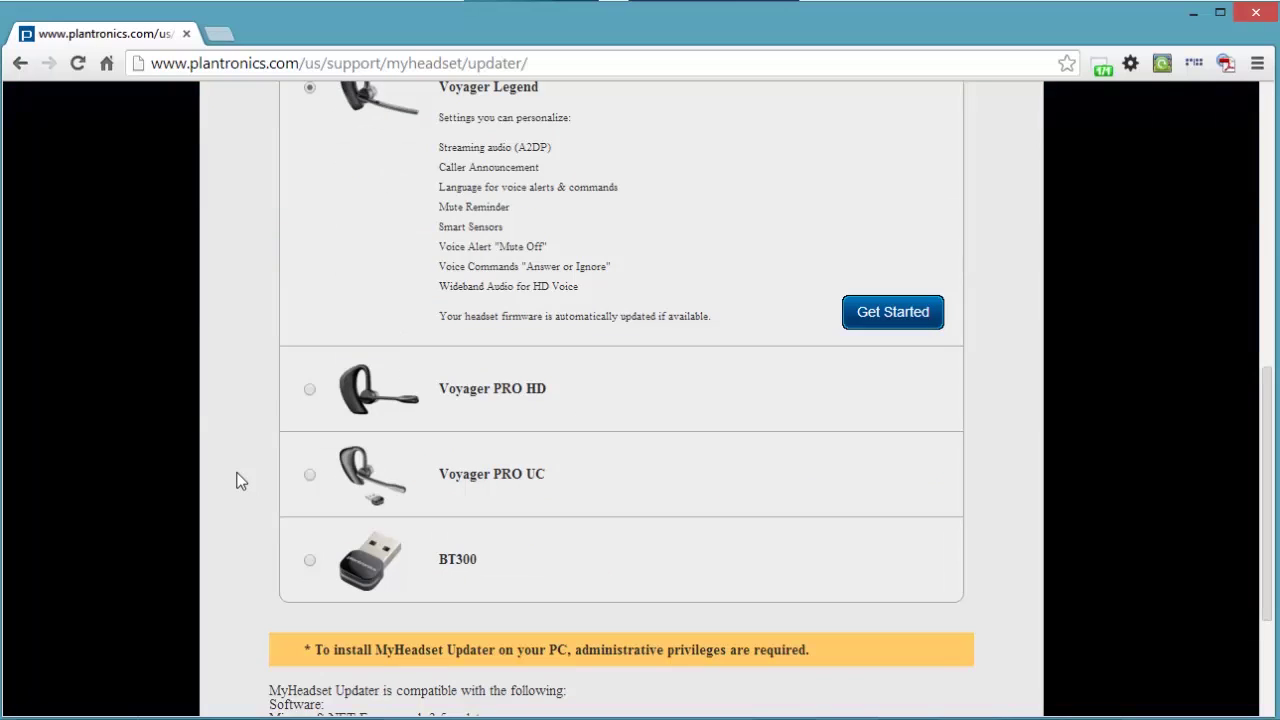
scroll(237, 476, down, 2)
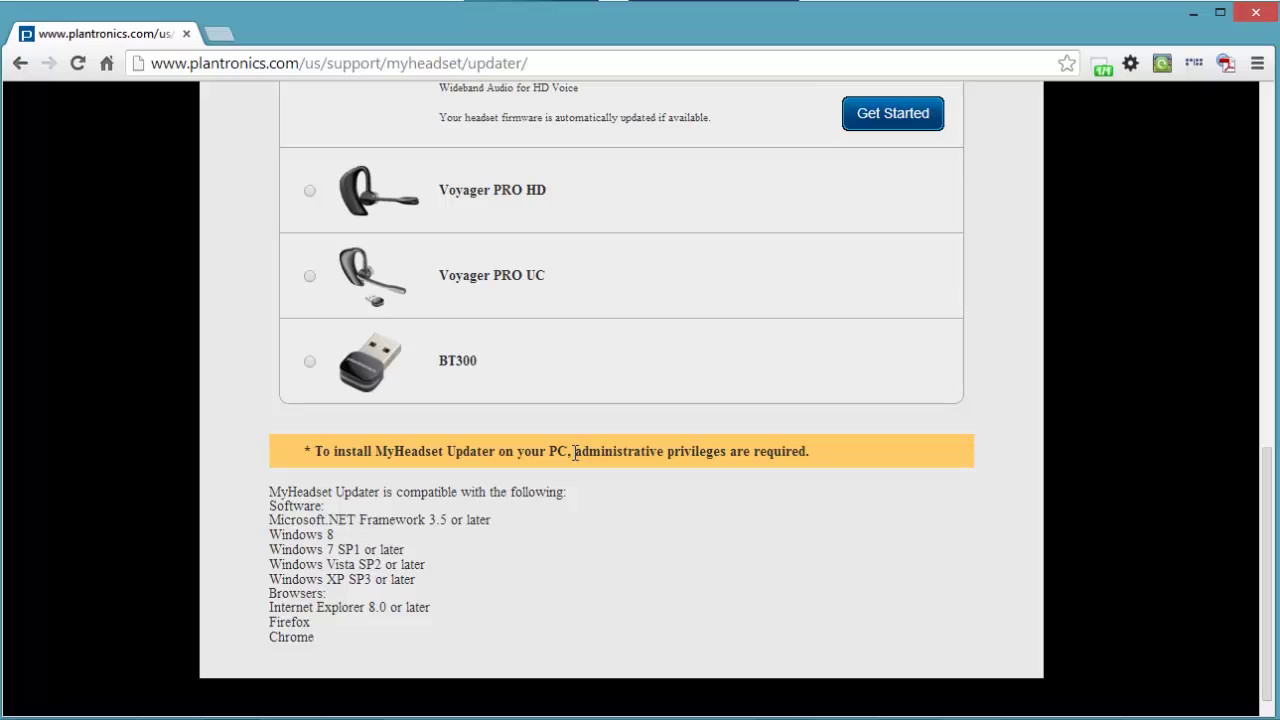
scroll(980, 455, up, 2)
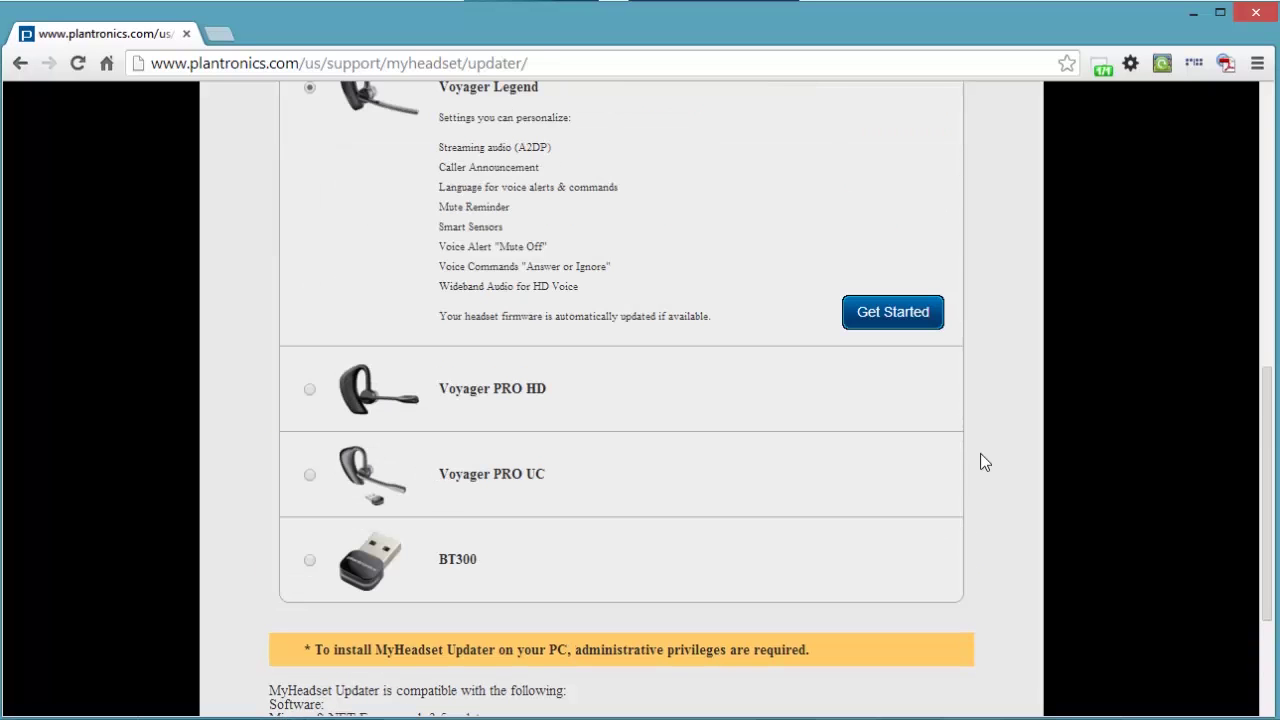
Step: Start personalising the Voyager Legend and download MyHeadsetUpdaterInstaller_3_1_50857_9994.exe (37.3 MB)
click(877, 313)
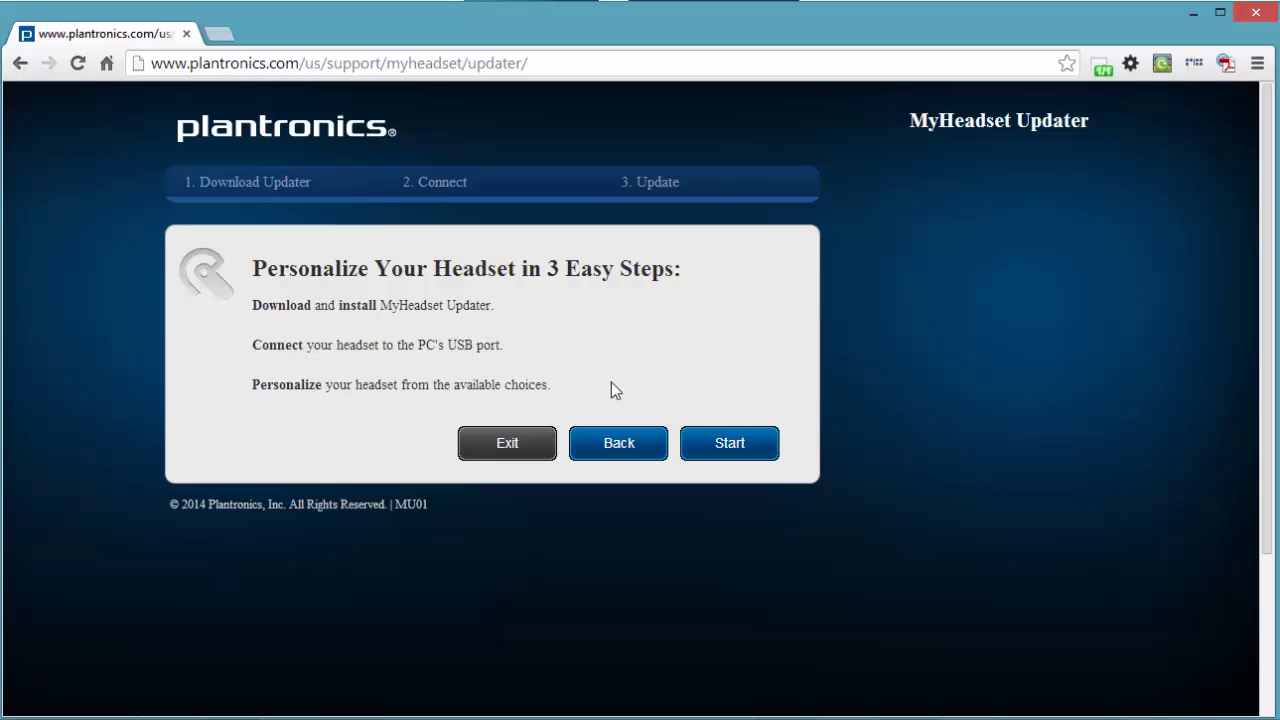
click(730, 447)
scroll(772, 355, down, 1)
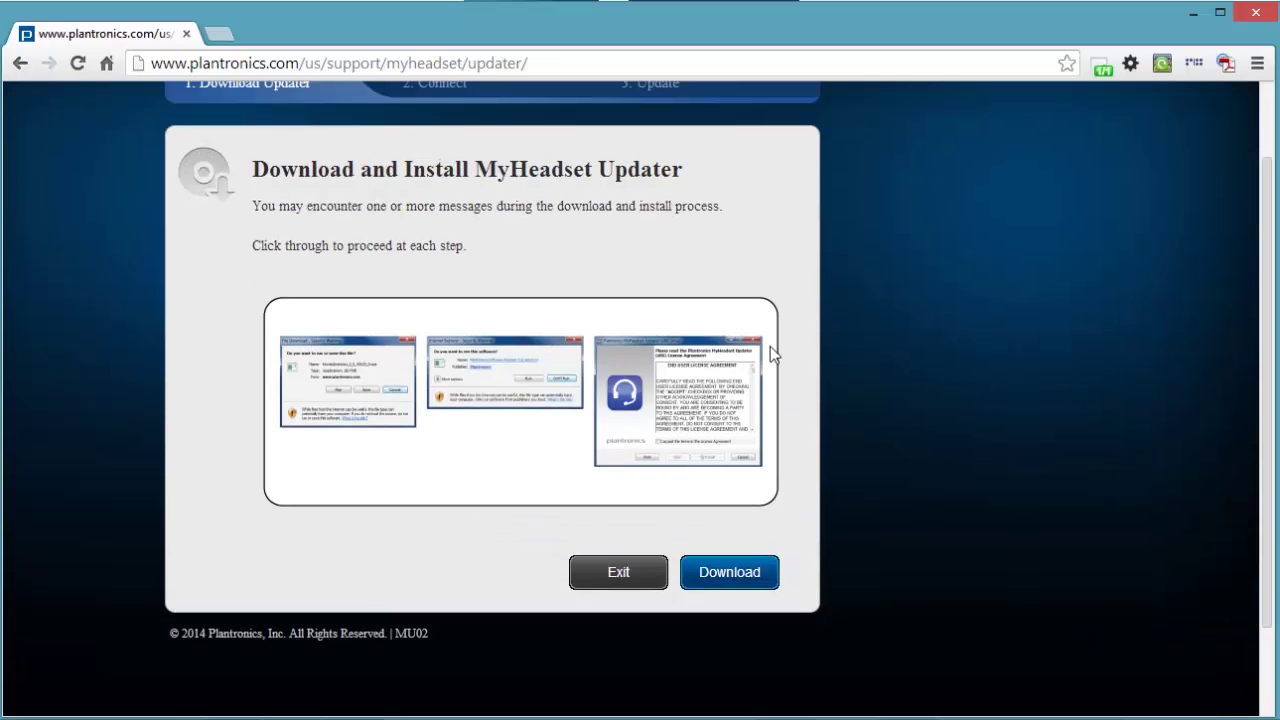
click(727, 566)
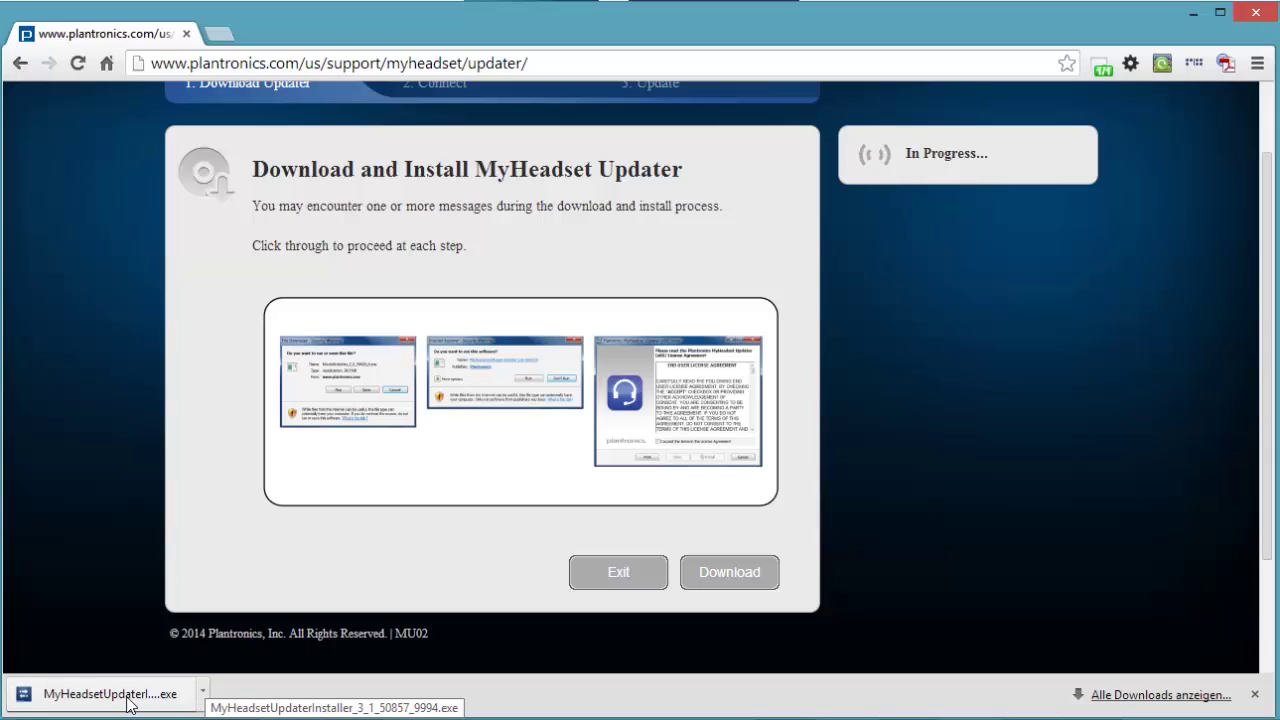
Step: Open the downloaded installer, accept the licence terms, scroll the EULA and start installing
click(205, 694)
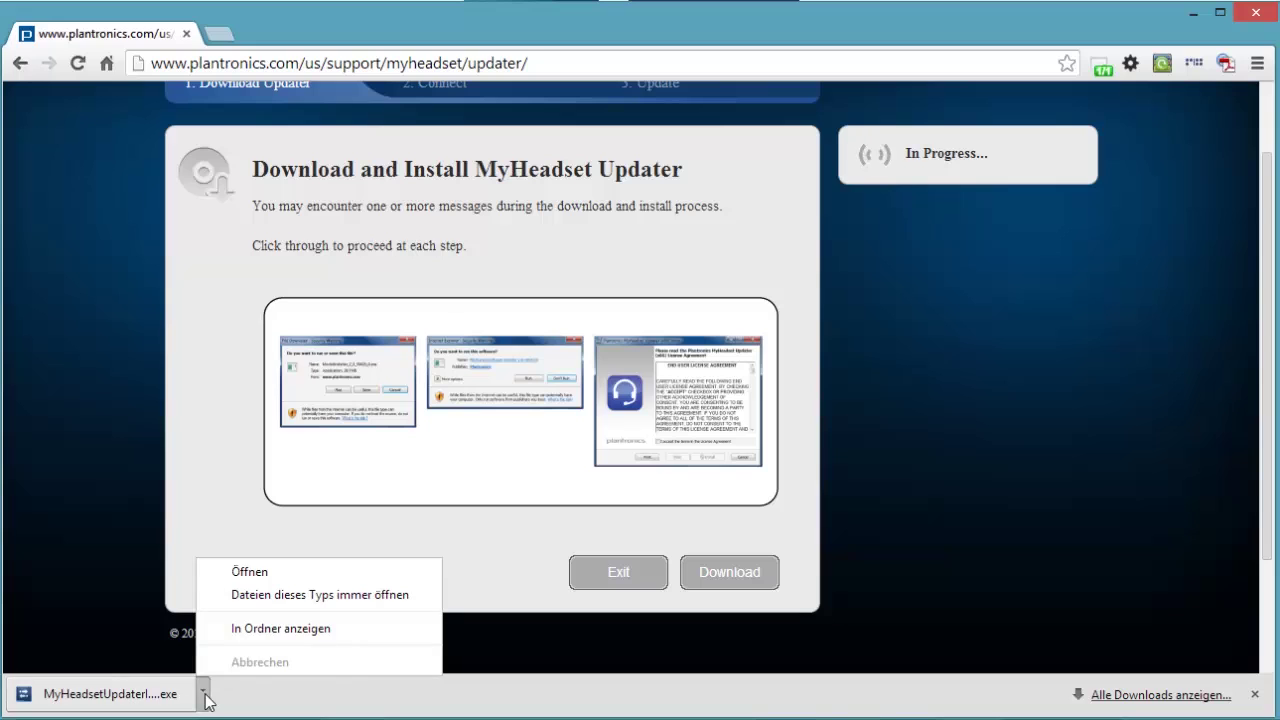
click(243, 573)
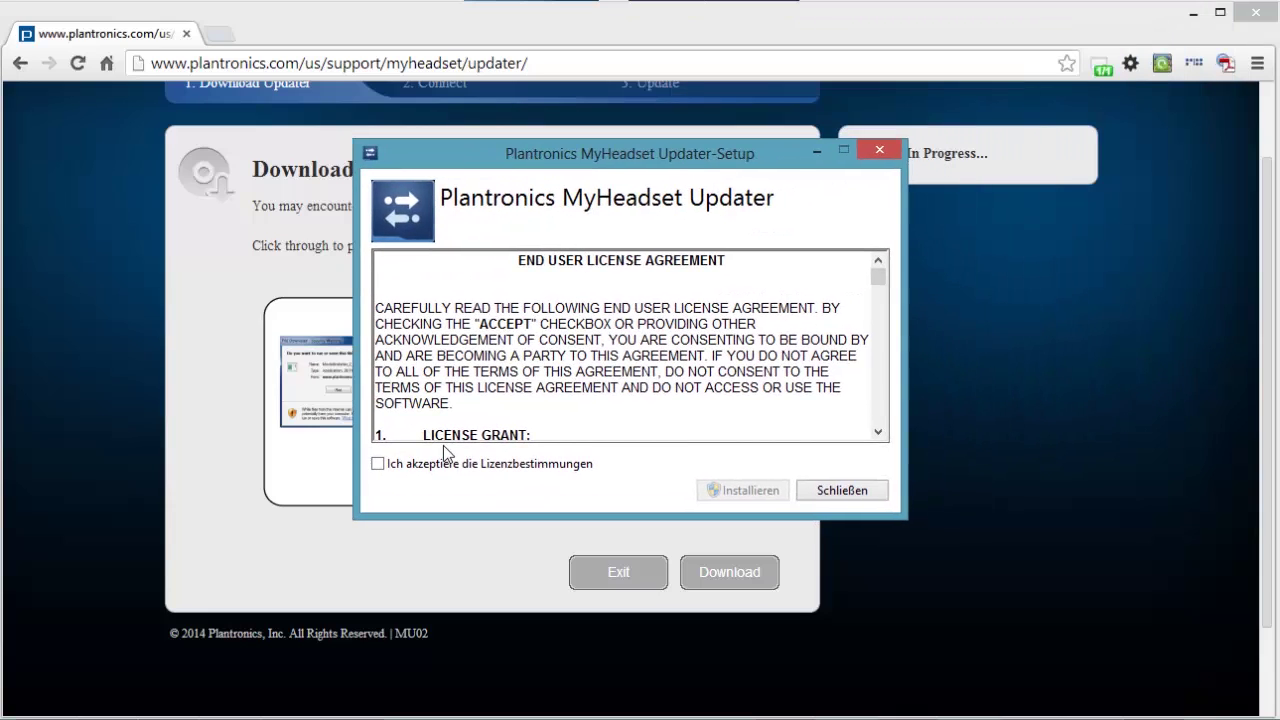
click(378, 464)
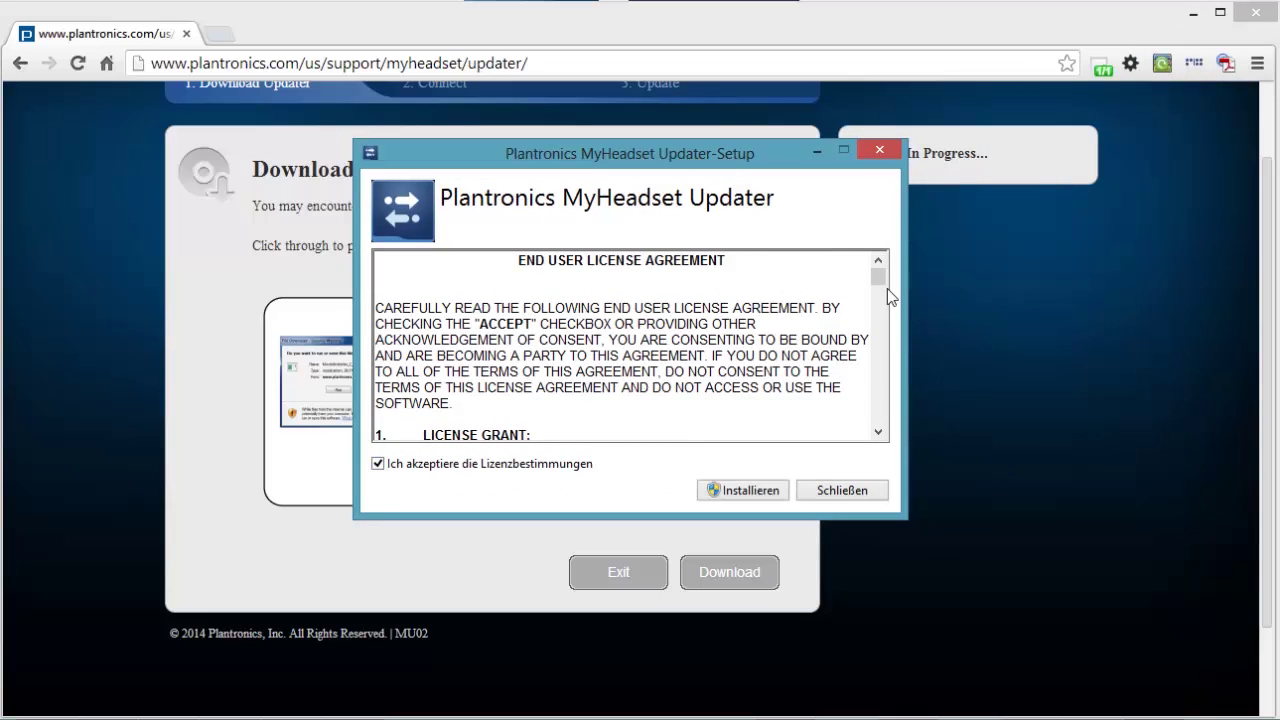
drag(880, 276, 879, 406)
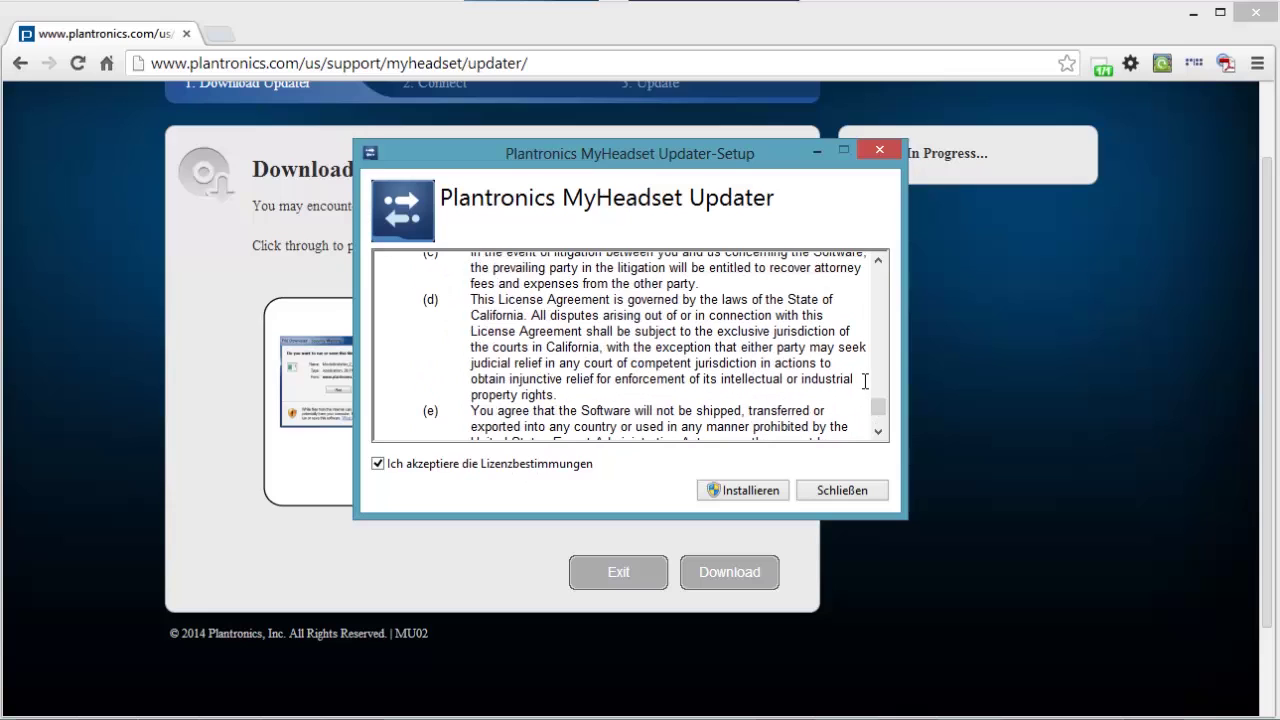
drag(879, 409, 879, 416)
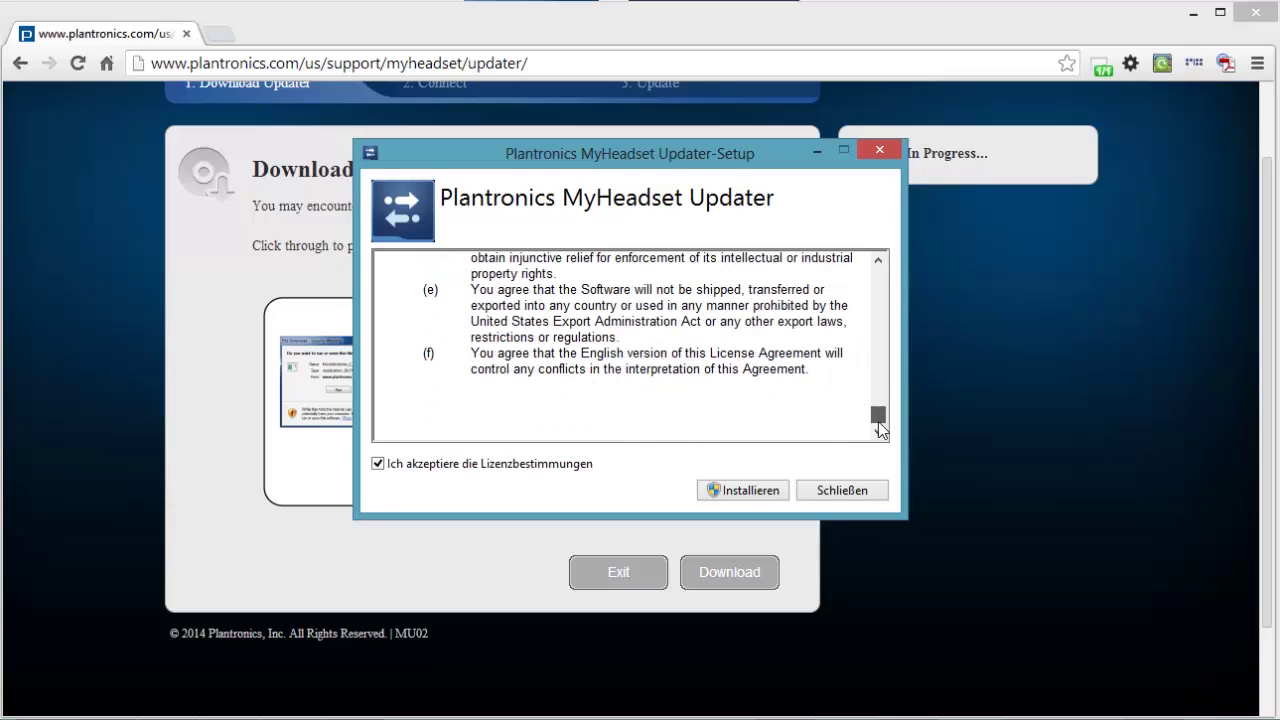
click(743, 489)
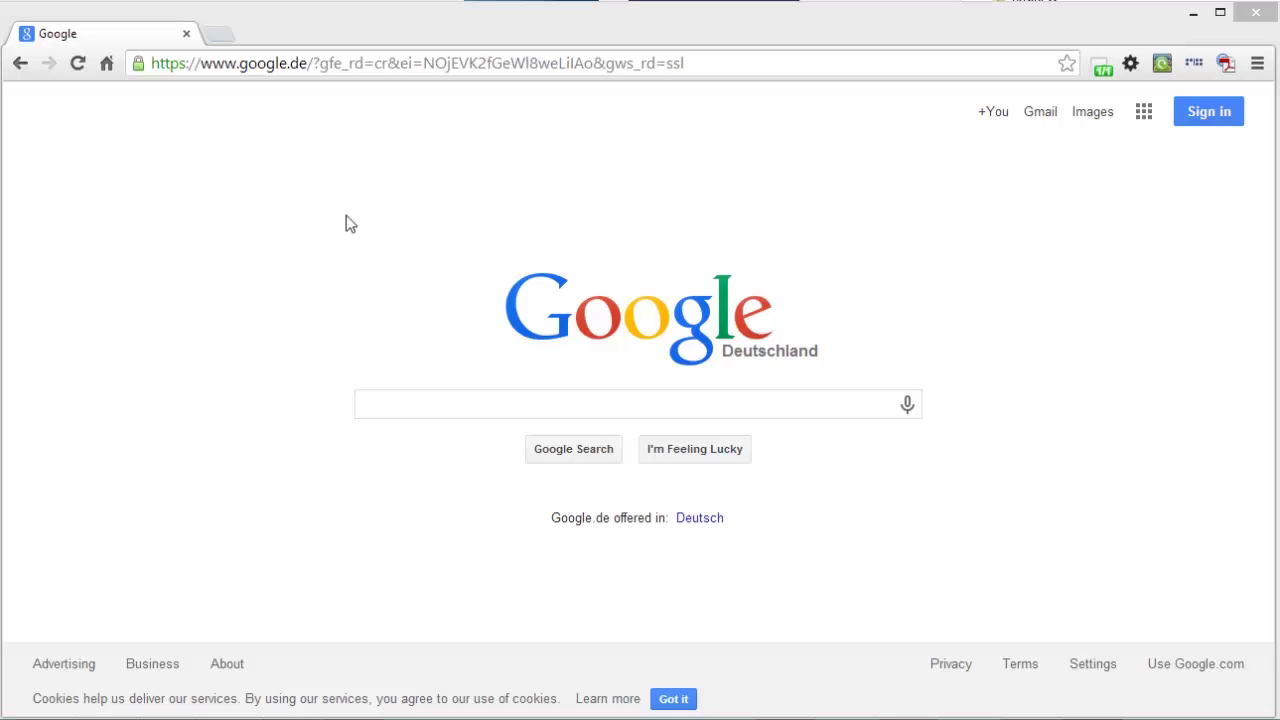
Step: Search Google again for 'plantronics headset updater'
click(434, 405)
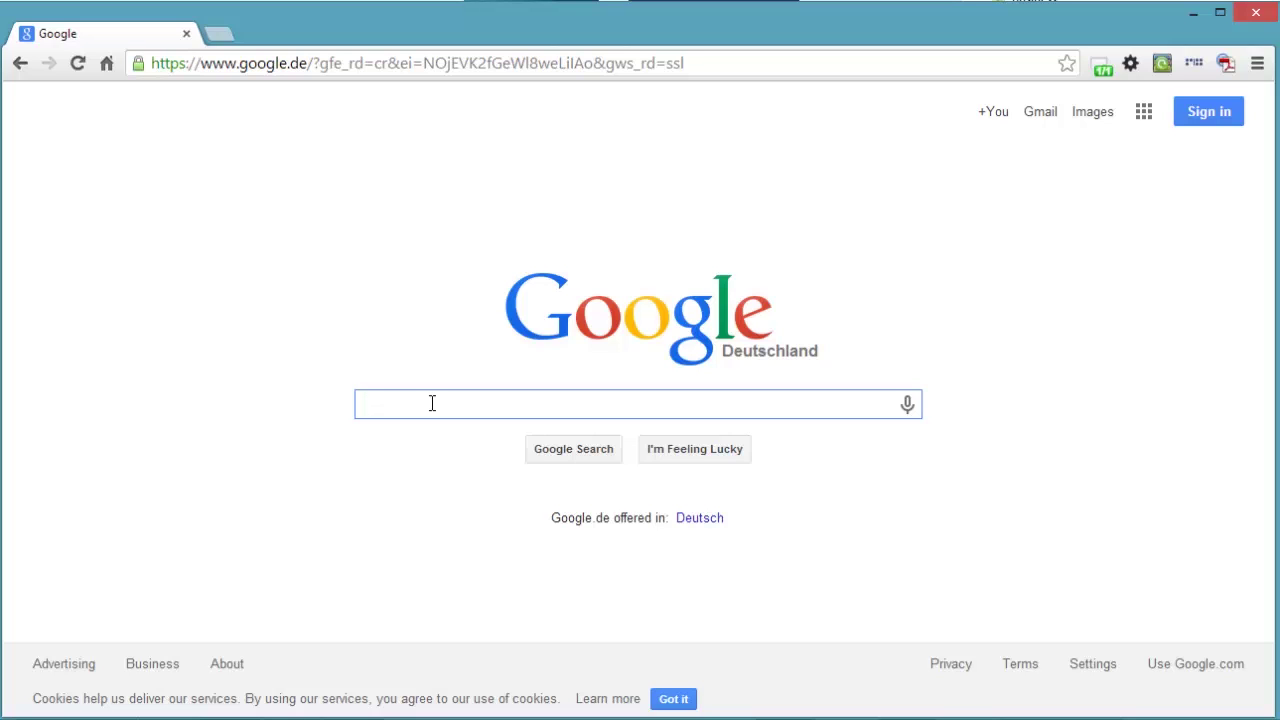
text(pla)
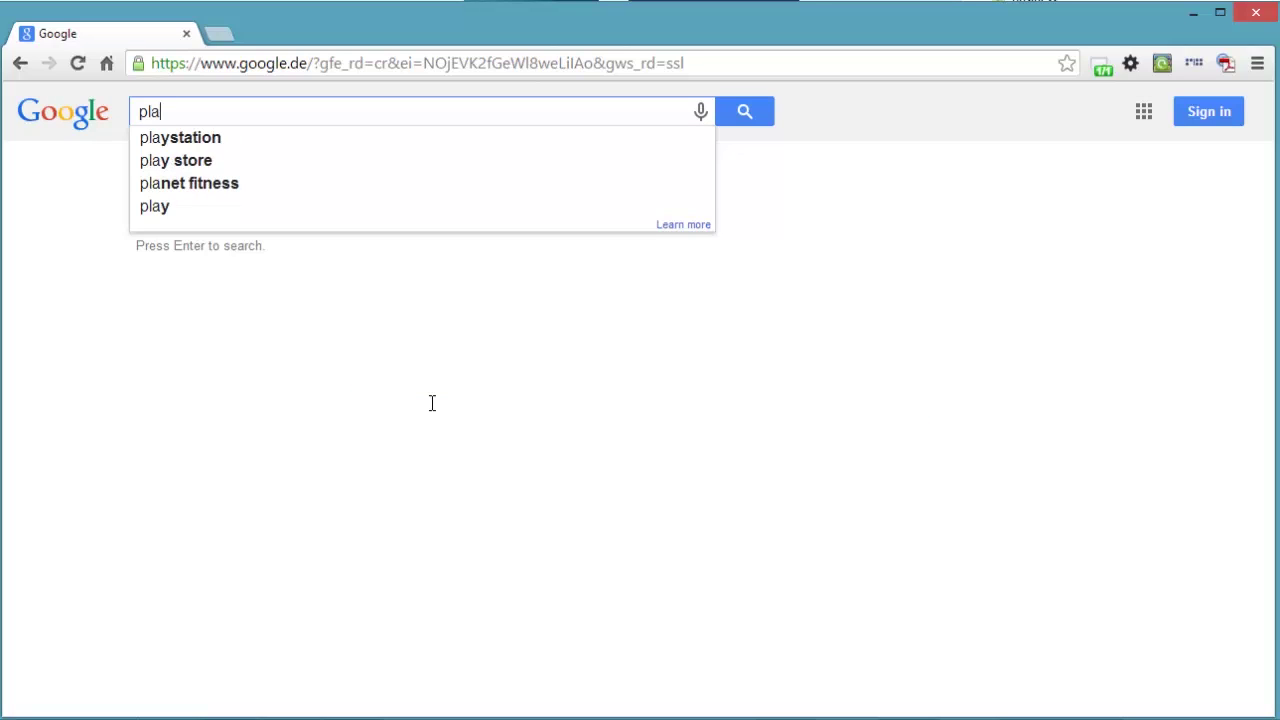
text(ntronics )
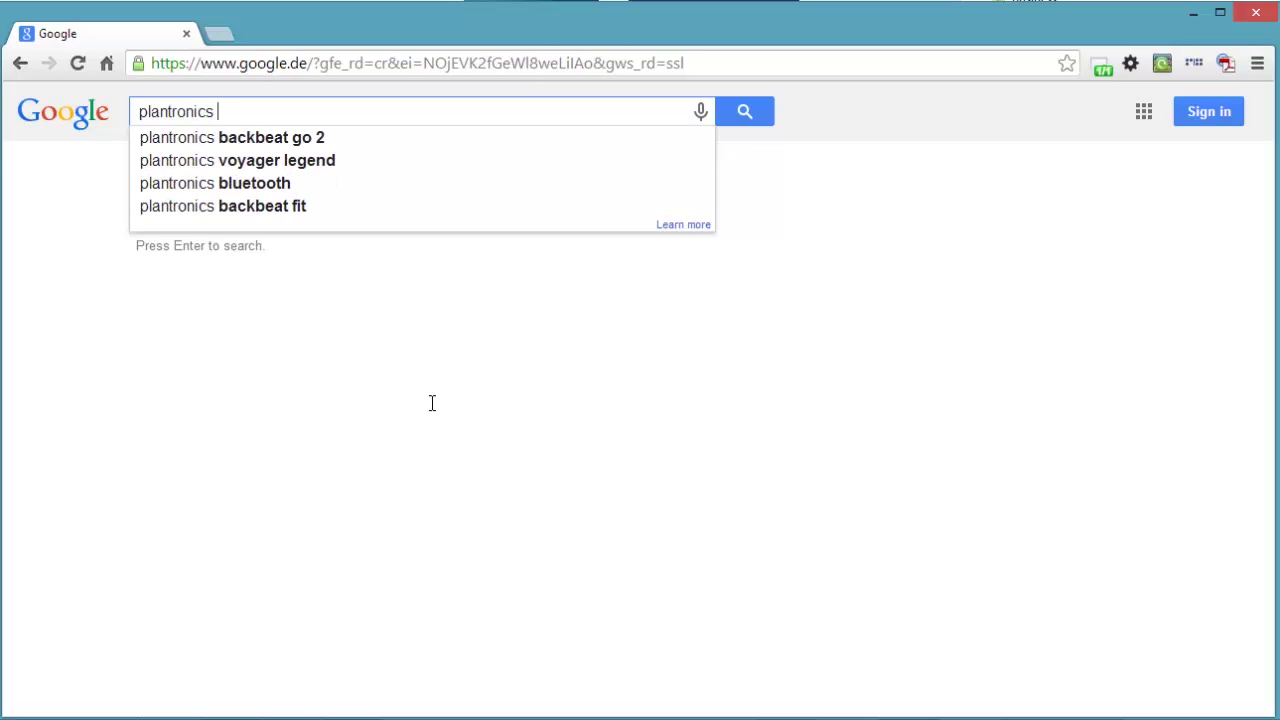
text(heads)
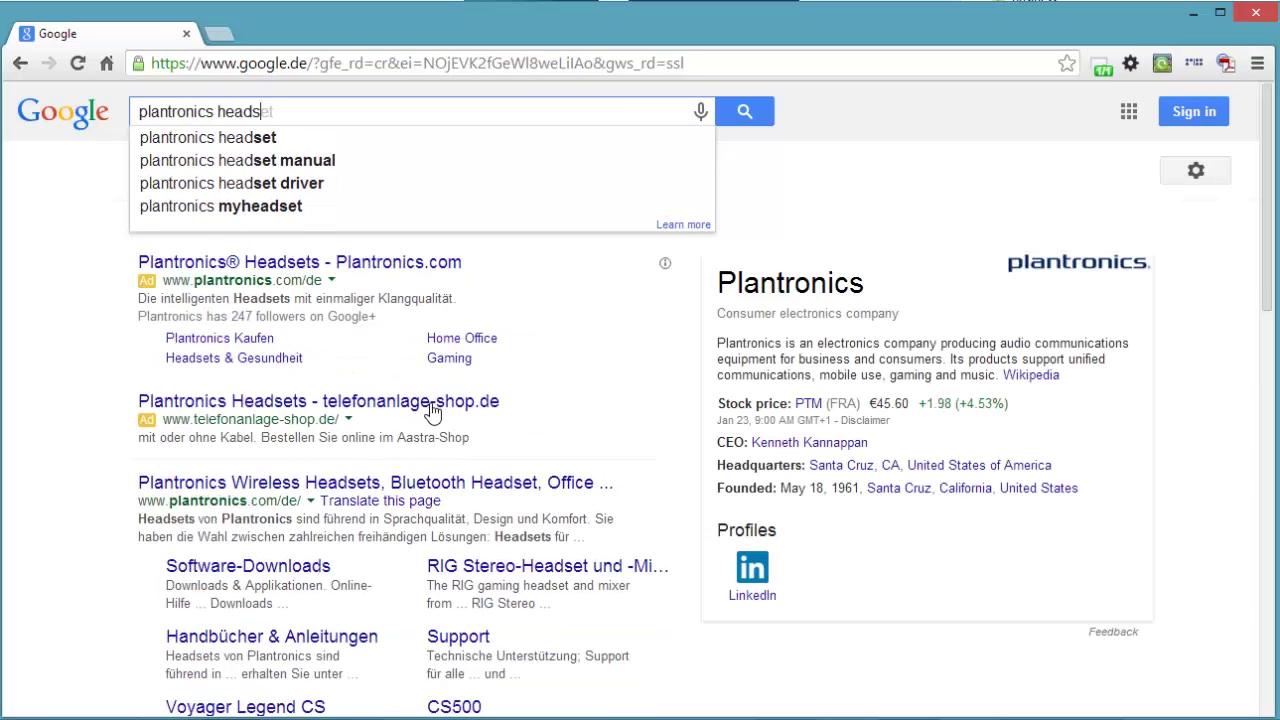
text(et updater)
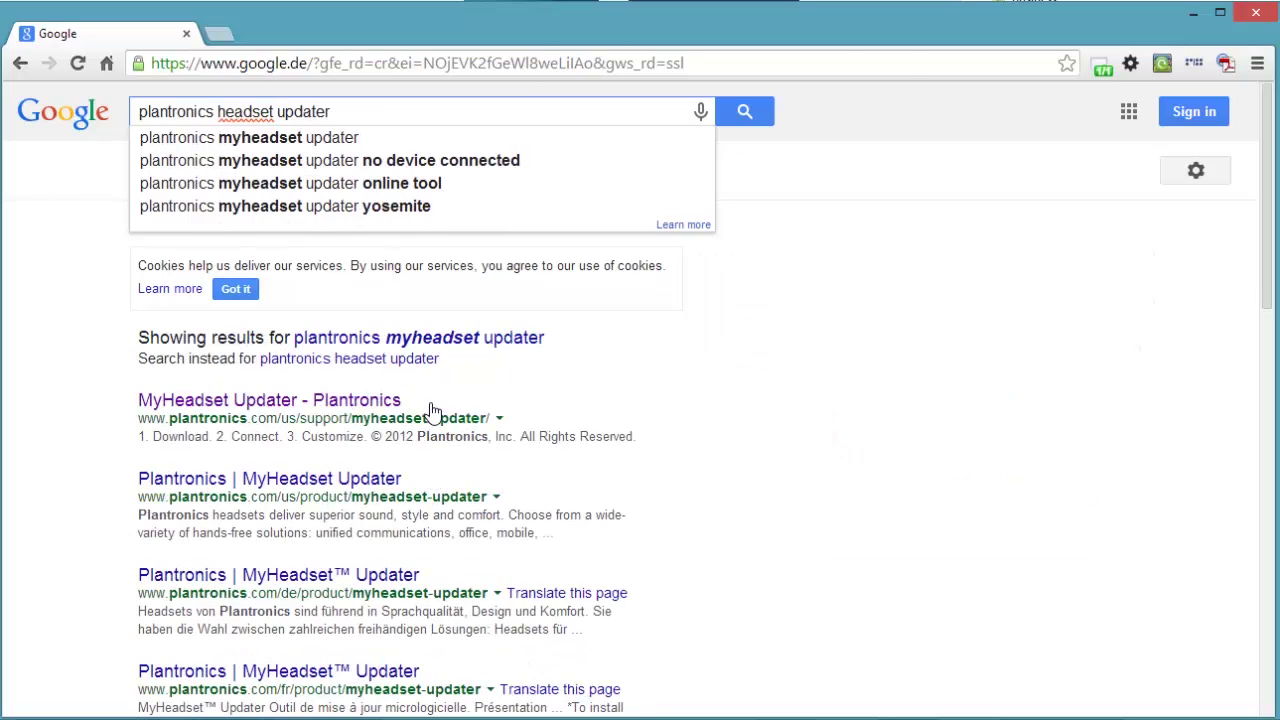
key(Return)
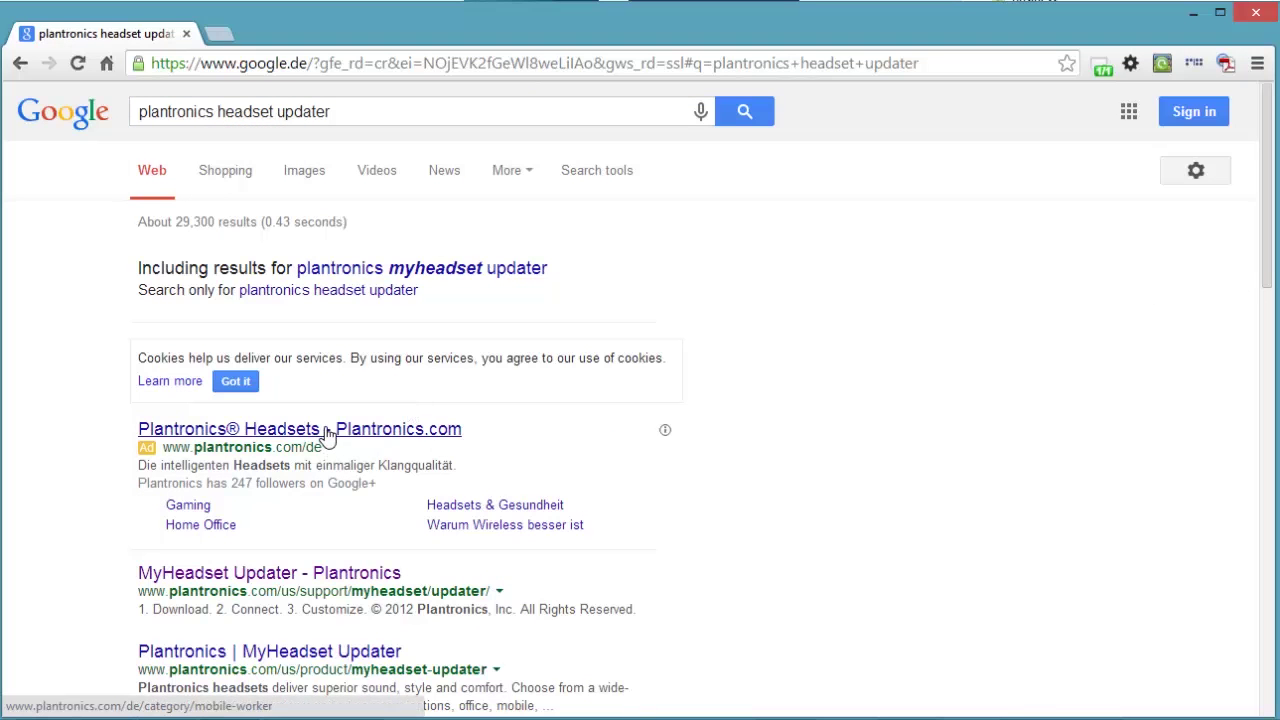
Step: Open the MyHeadset Updater page and select the Voyager Legend headset
click(252, 578)
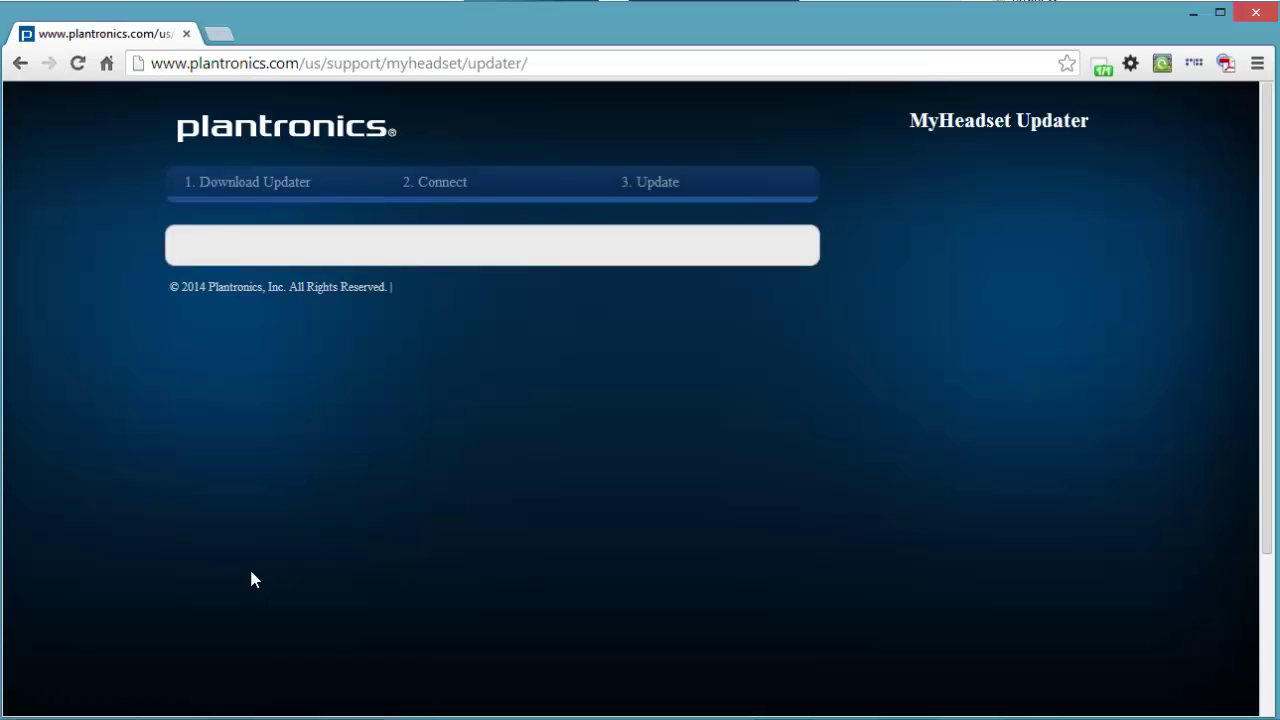
scroll(185, 443, down, 3)
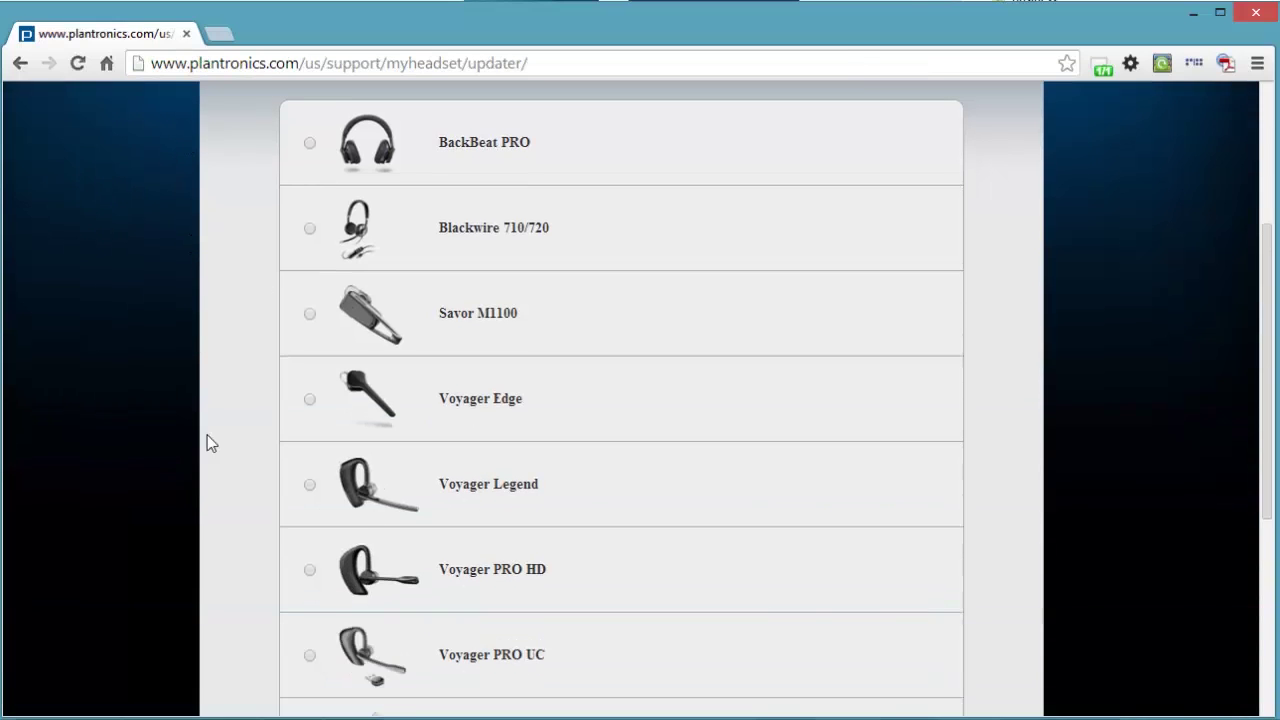
click(310, 485)
scroll(186, 480, down, 4)
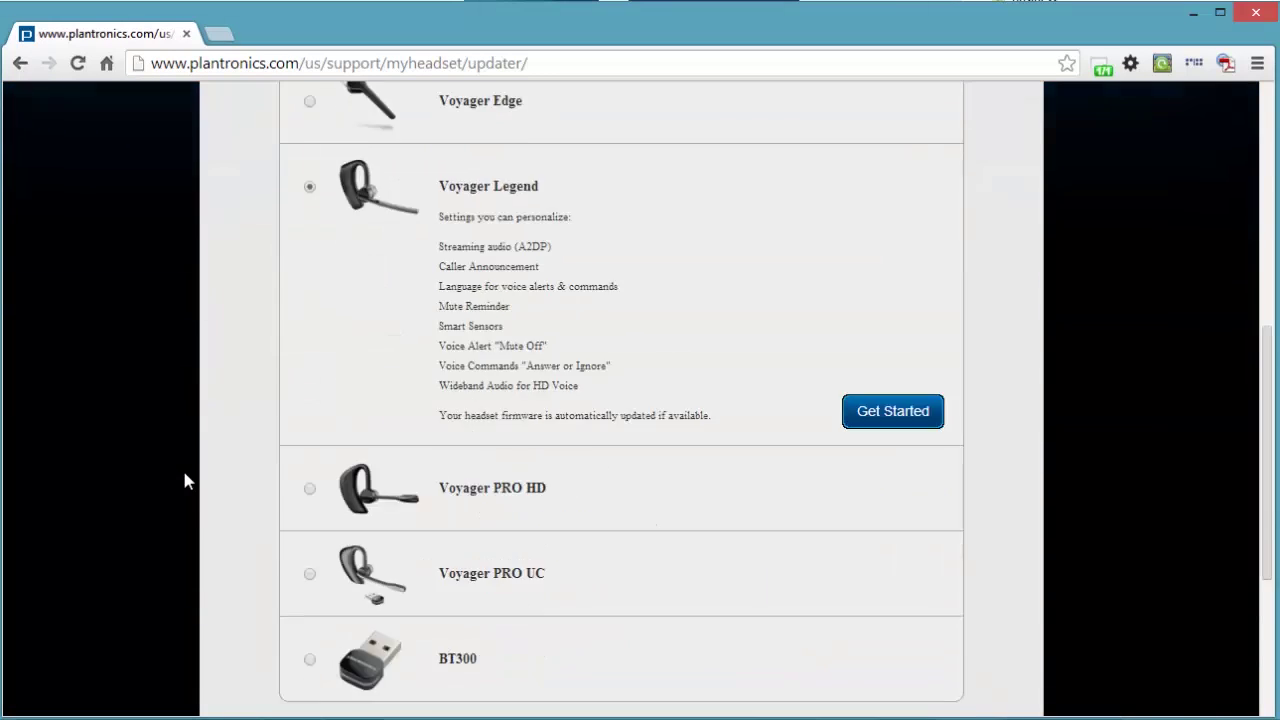
Step: Begin the three-step updater process, download the installer again and show its download options
click(928, 318)
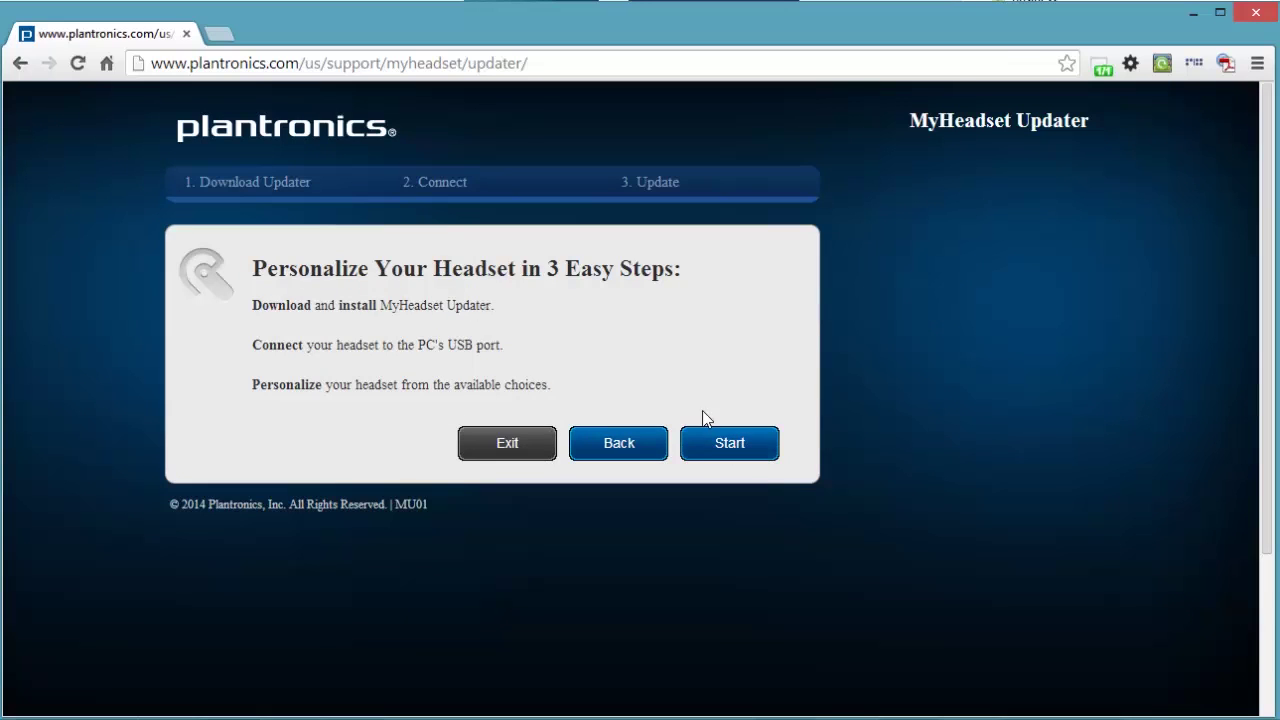
click(716, 453)
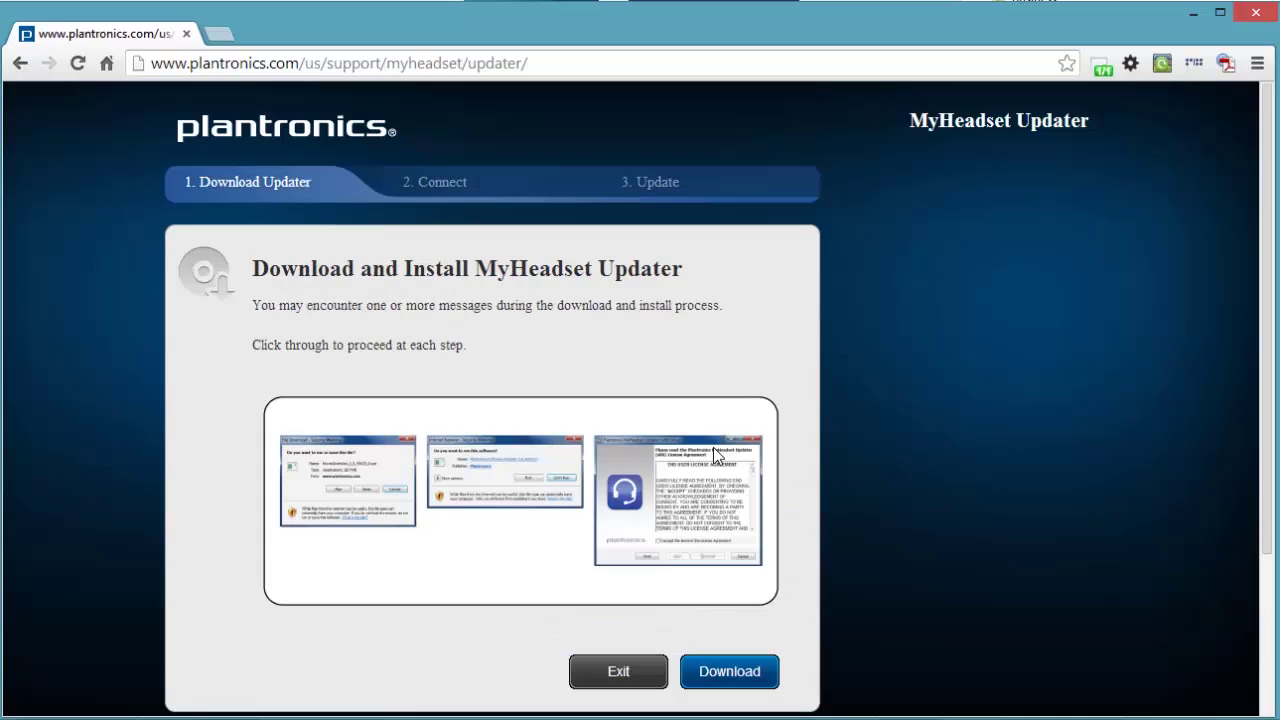
scroll(869, 449, down, 1)
click(727, 580)
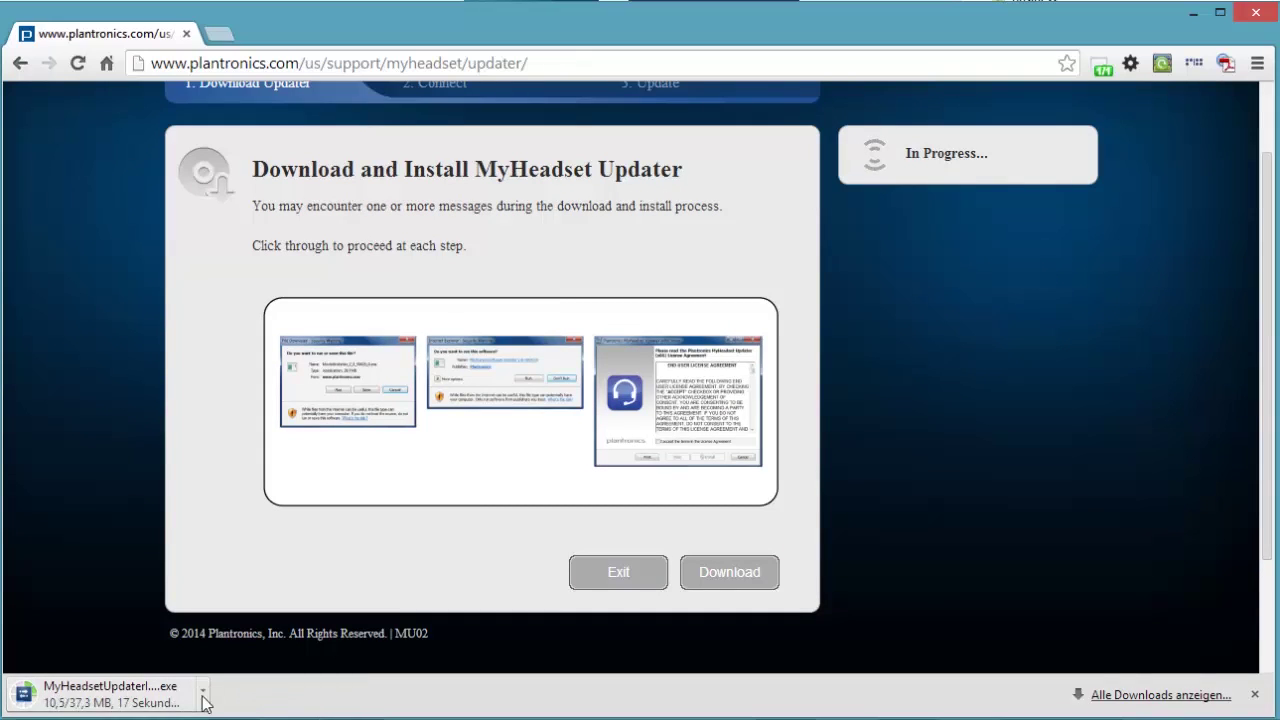
click(203, 698)
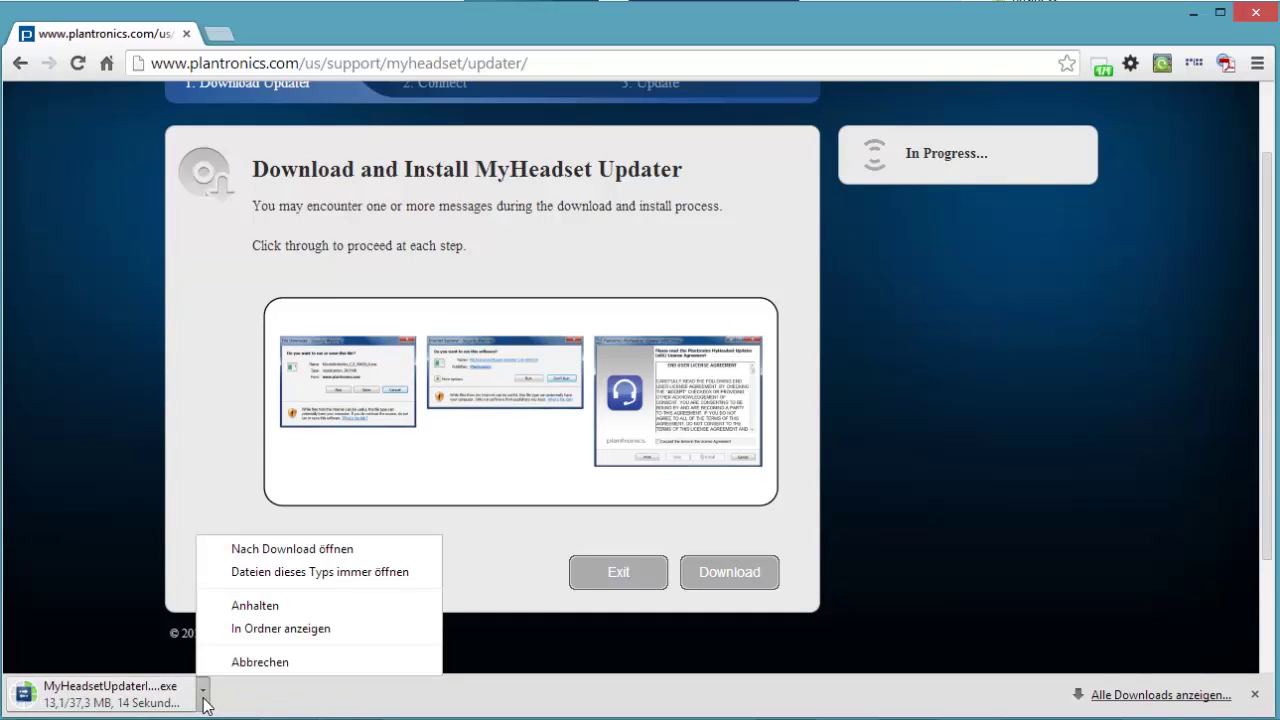
Step: Show the installer .exe in the Downloads folder and bring up its context menu
click(268, 636)
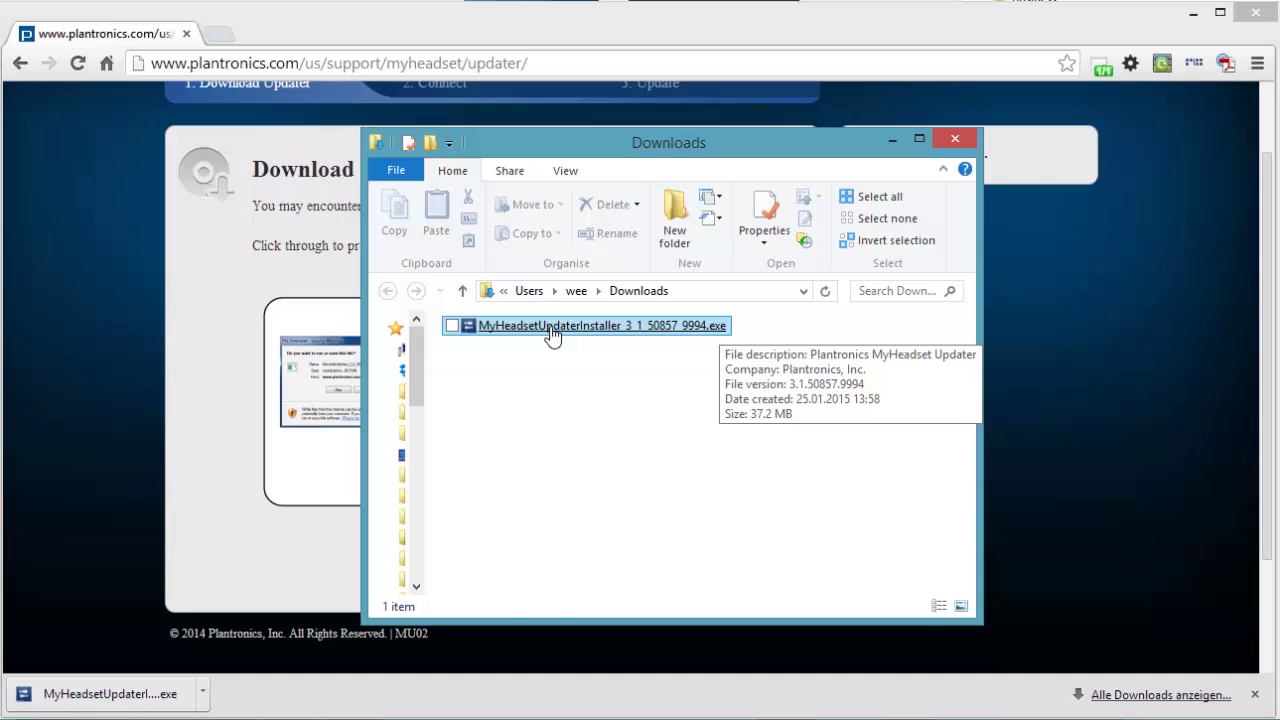
right_click(551, 335)
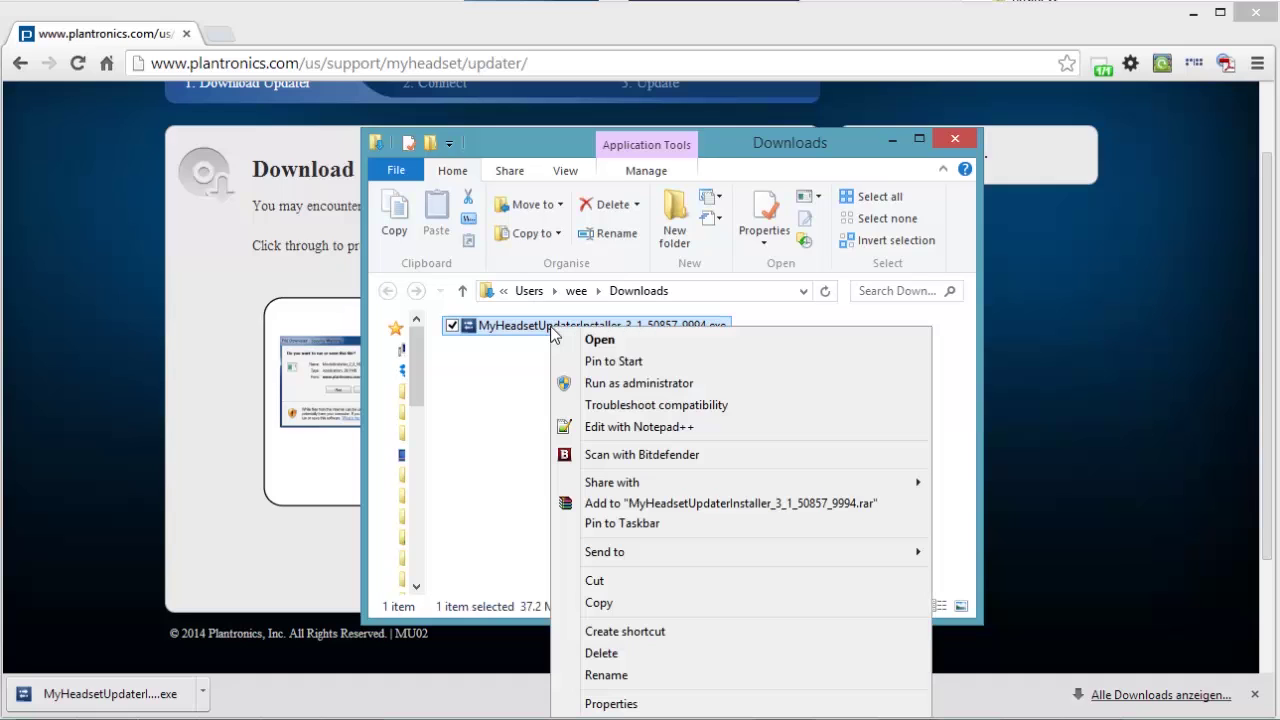
Step: Install MyHeadset Updater as administrator, accepting the licence, and close the finished setup
click(643, 384)
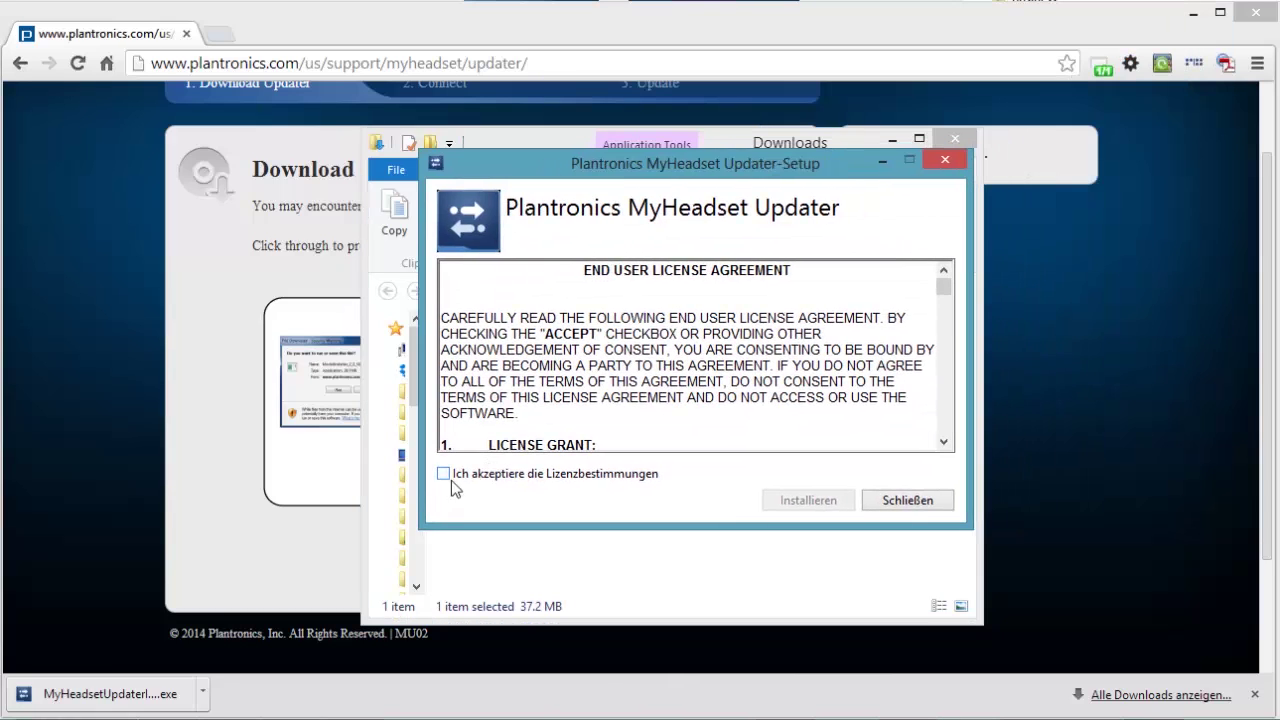
click(445, 474)
click(817, 505)
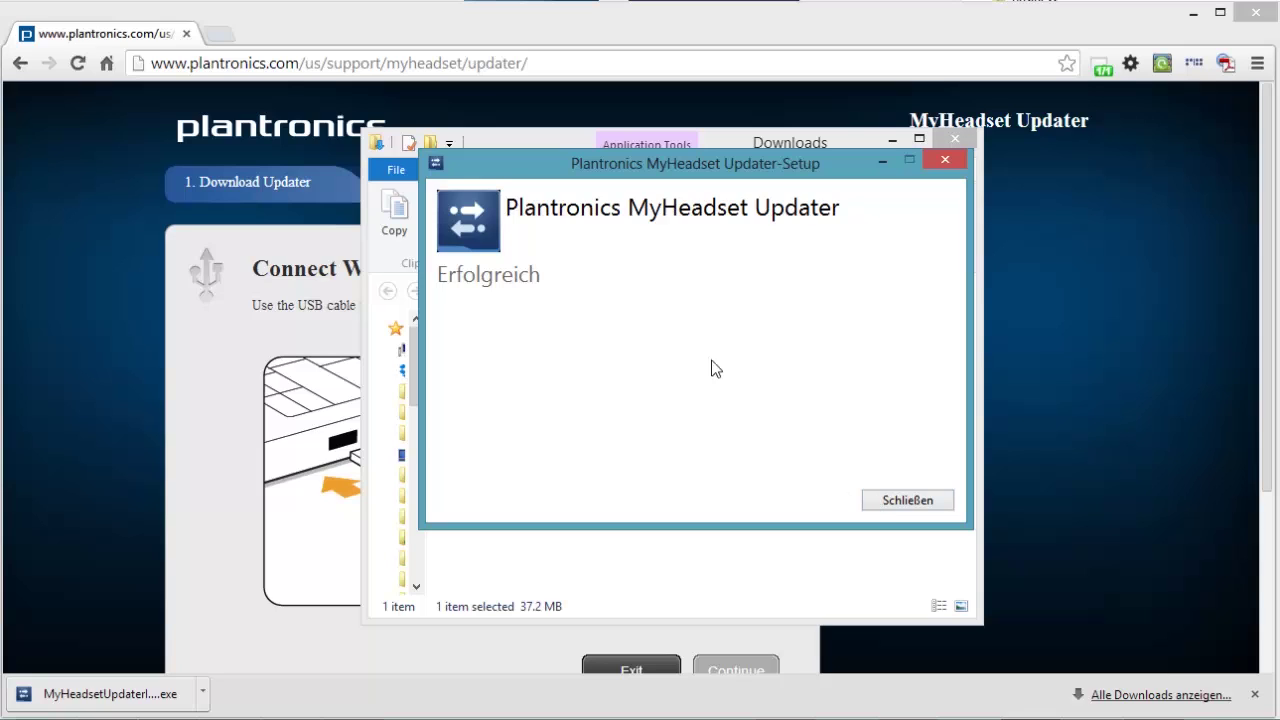
click(910, 501)
Step: Delete the installer file from Downloads and minimize the Explorer window
right_click(618, 332)
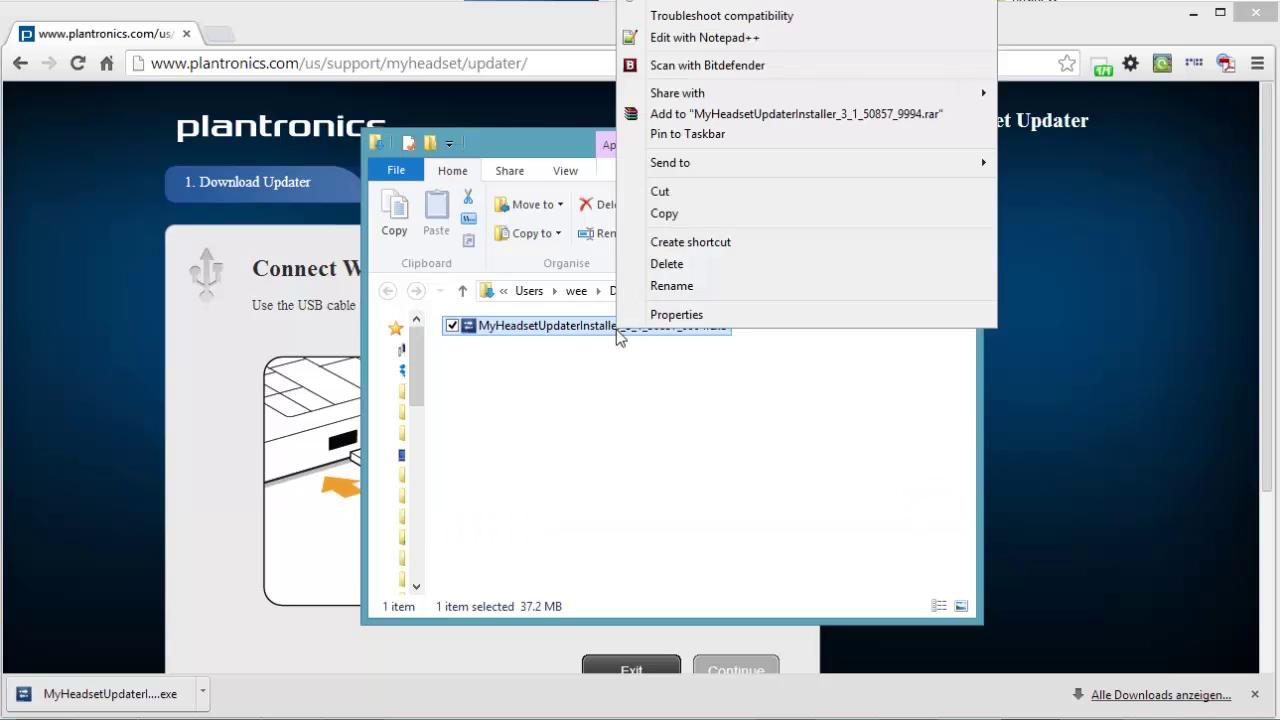
click(658, 266)
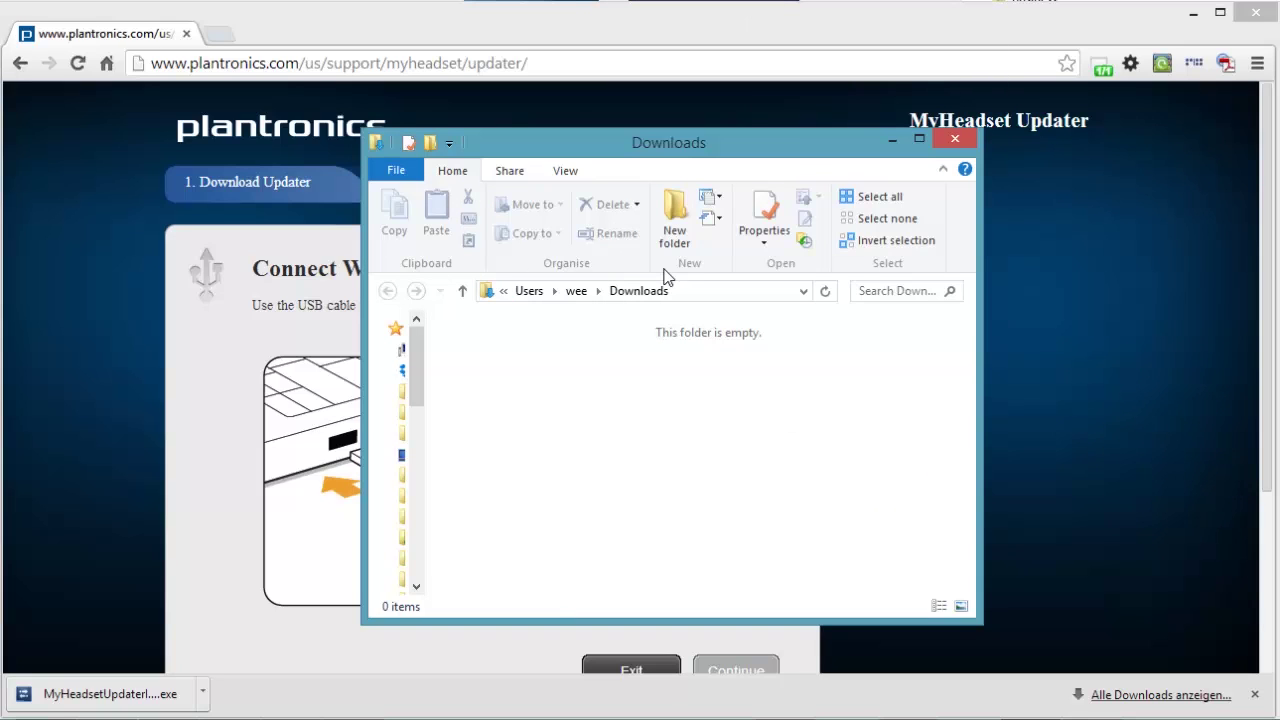
click(894, 138)
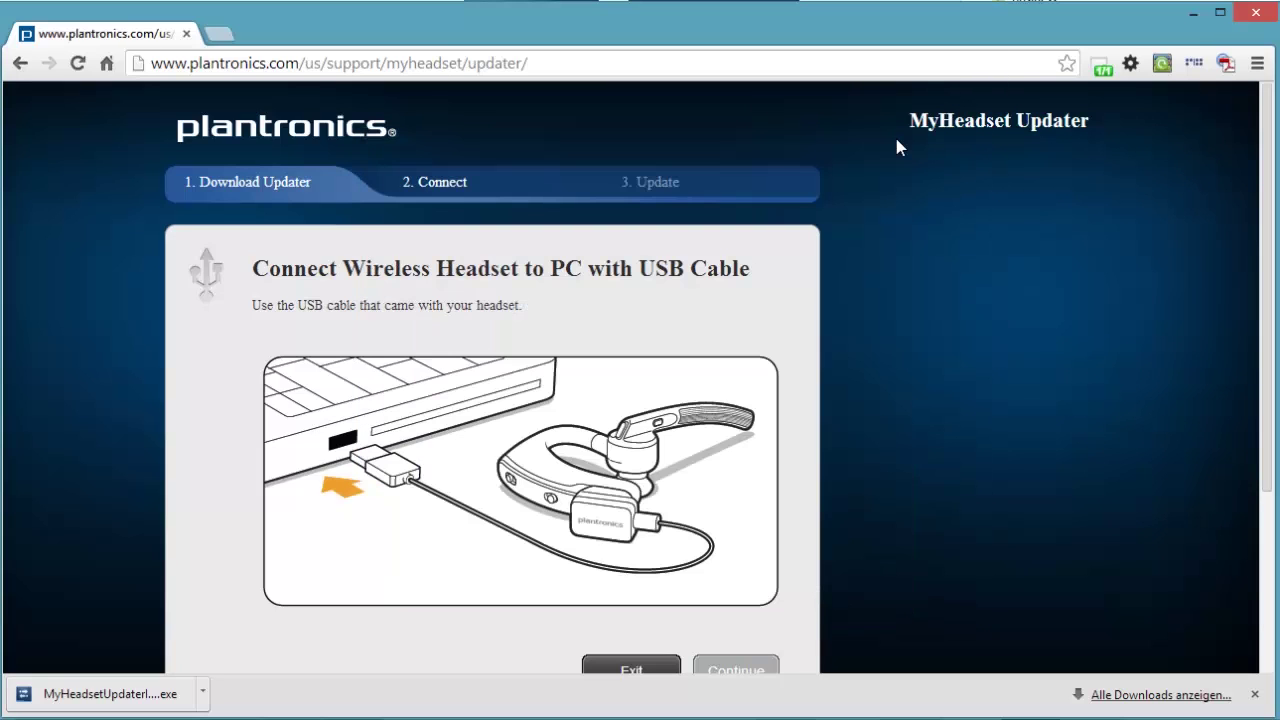
Step: Scroll down the updater page while it checks for a connected headset
scroll(910, 333, down, 1)
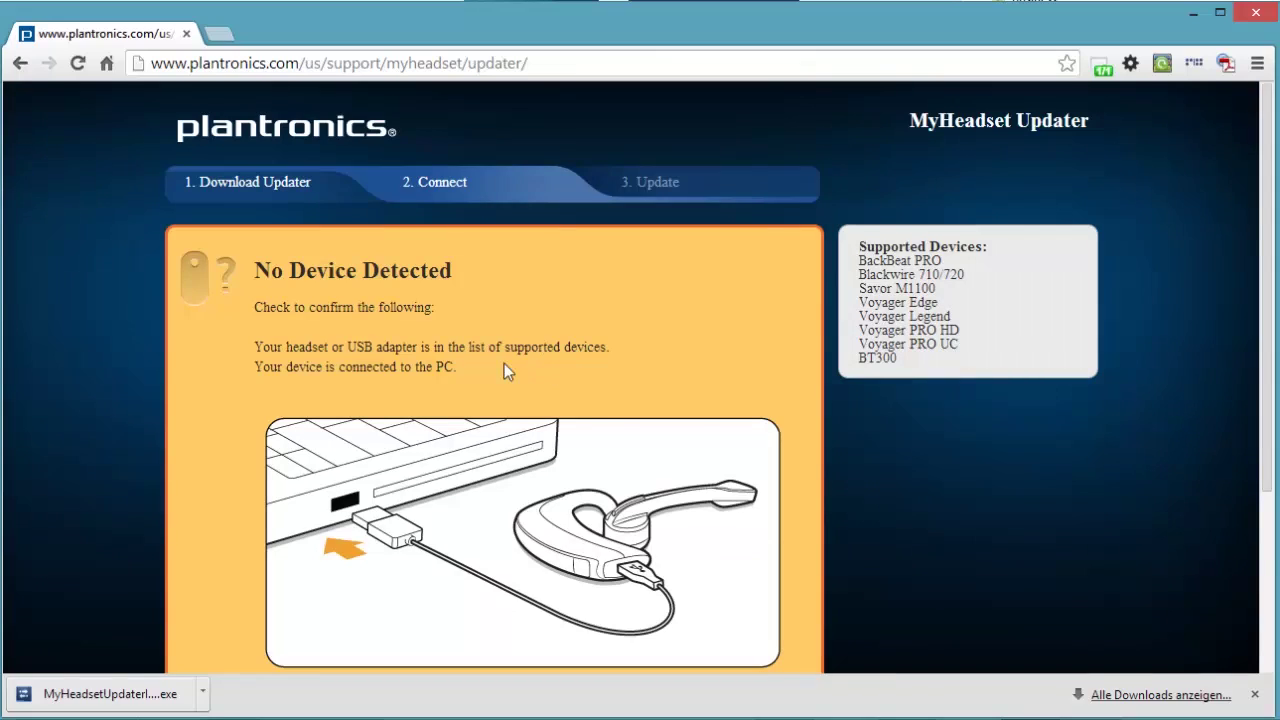
scroll(558, 372, down, 1)
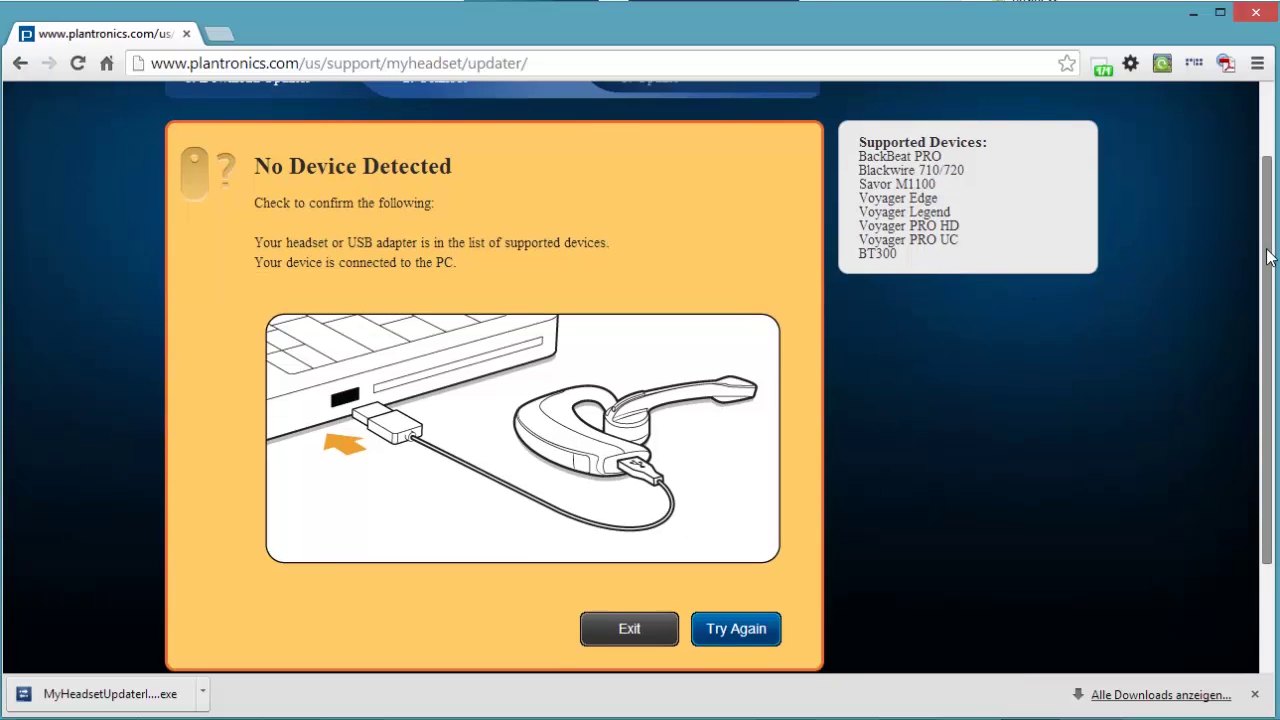
drag(1268, 252, 1268, 266)
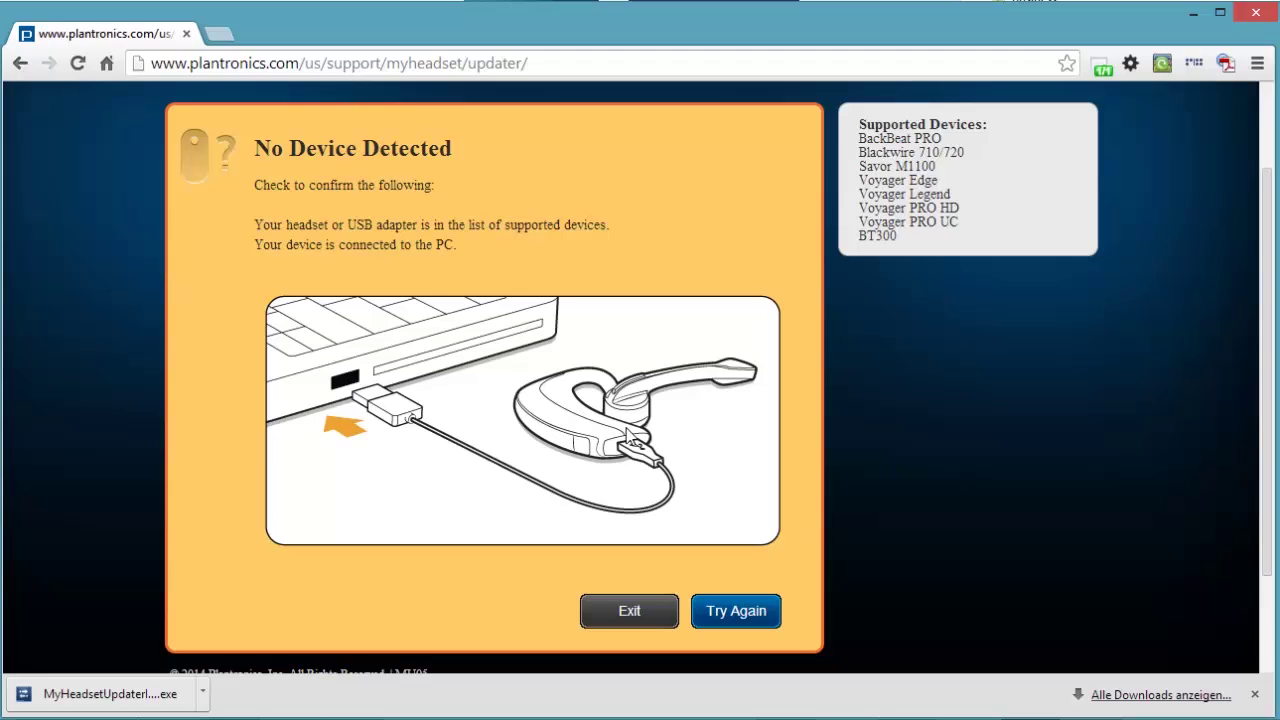
Step: Retry detection, continue once the Voyager Legend is plugged in, and read its headset information
click(733, 612)
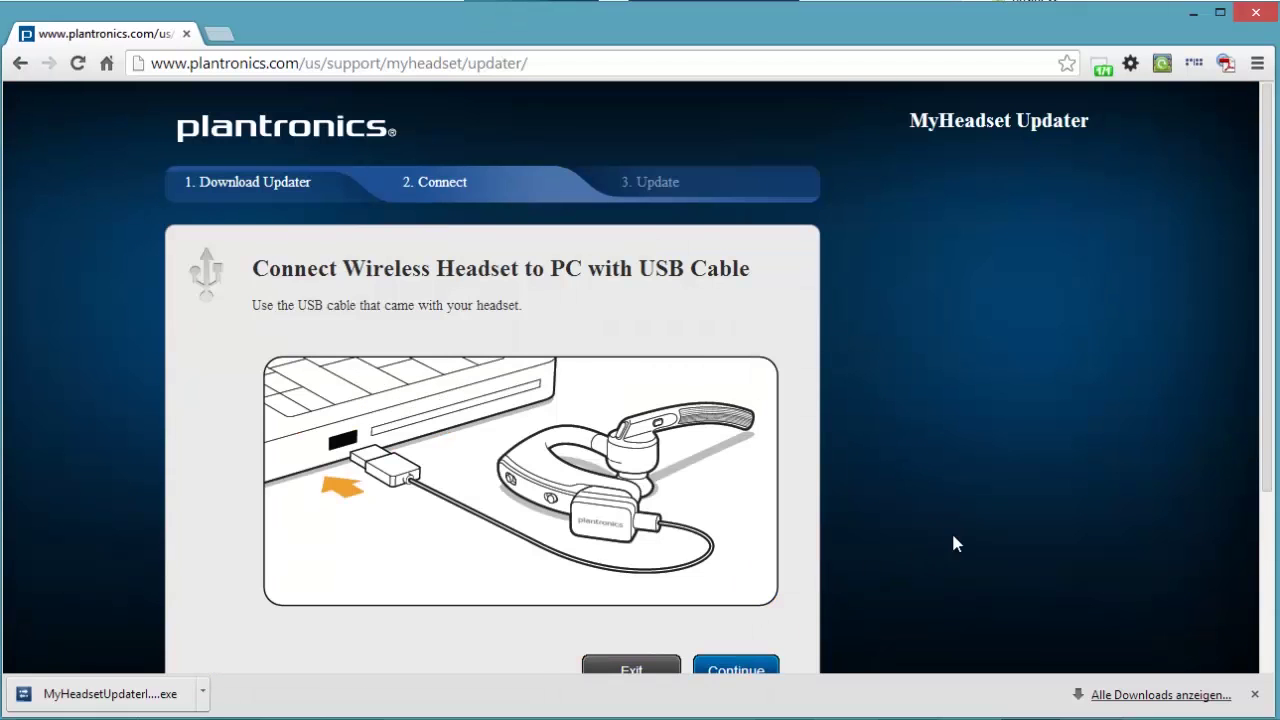
scroll(953, 542, down, 1)
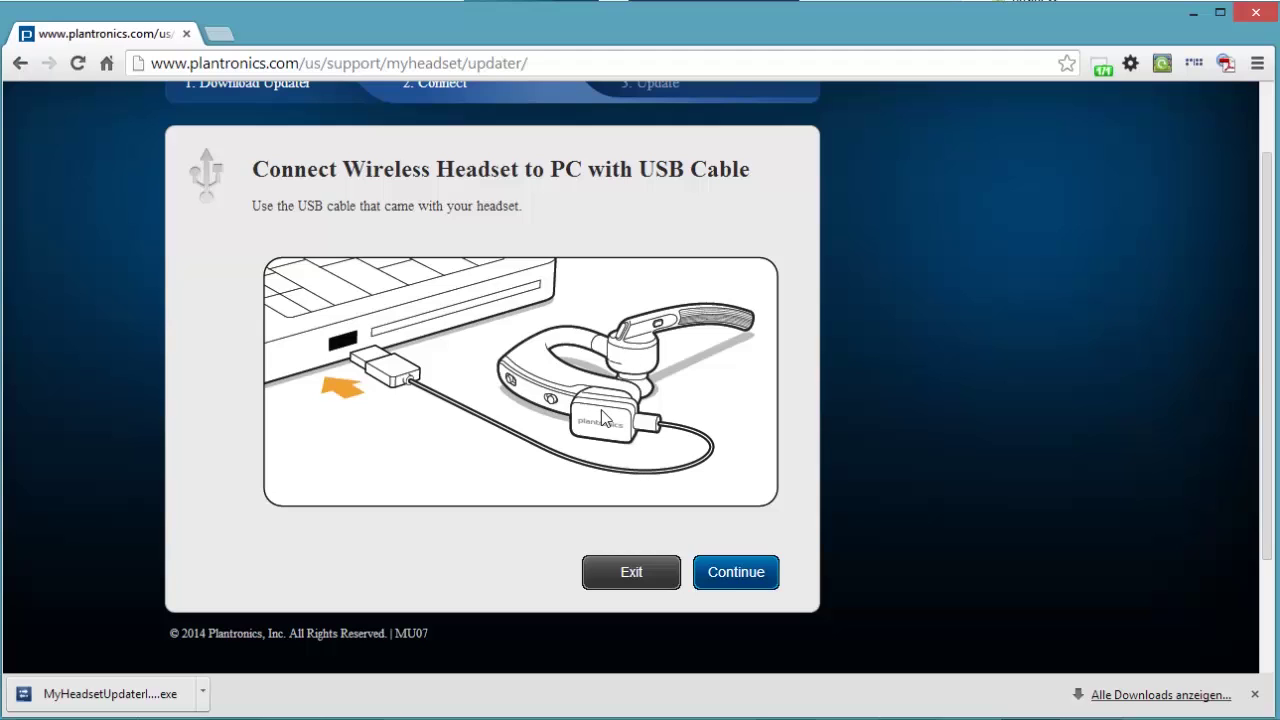
click(740, 574)
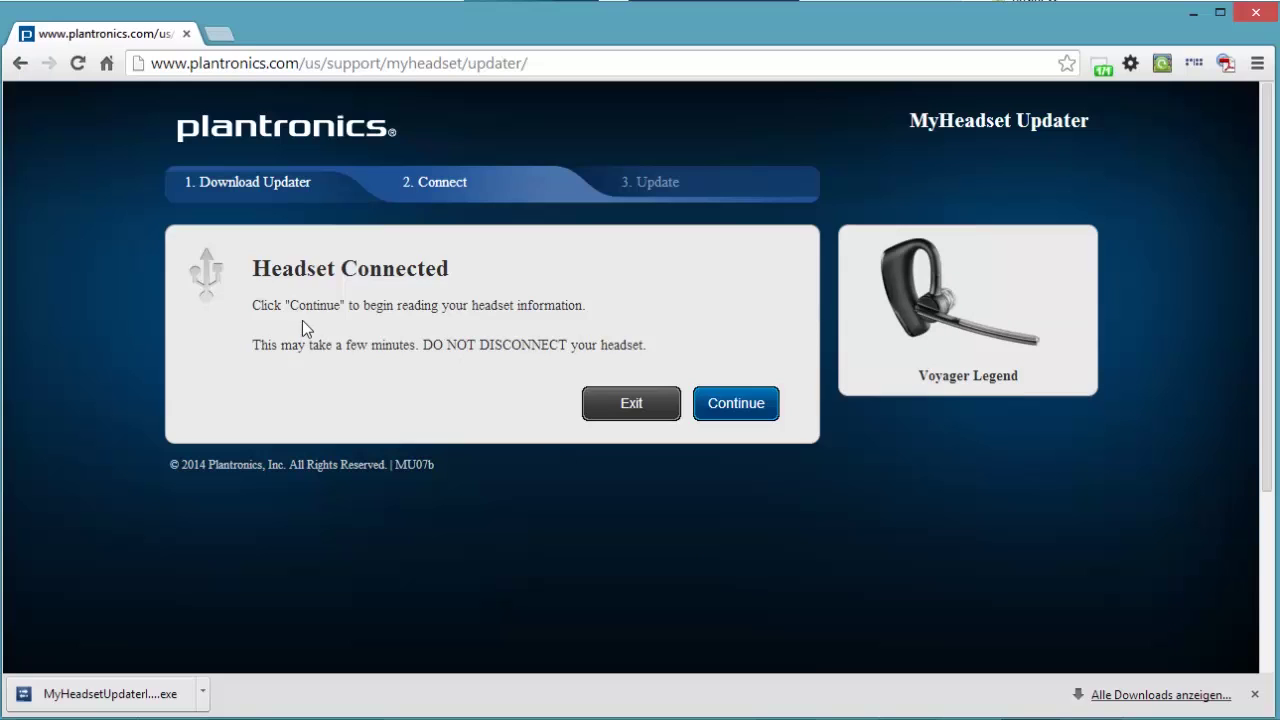
click(764, 412)
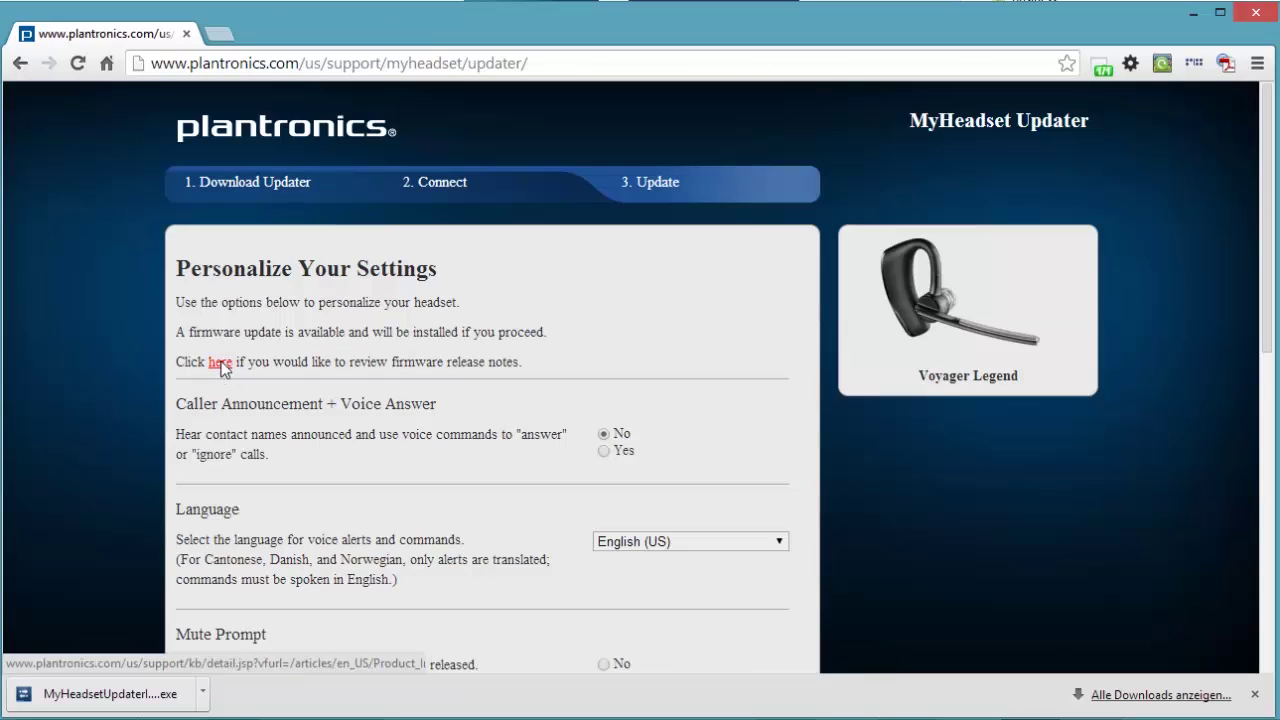
Step: Open the Voyager Legend Firmware Release Notes article from the updater's 'here' link
click(219, 364)
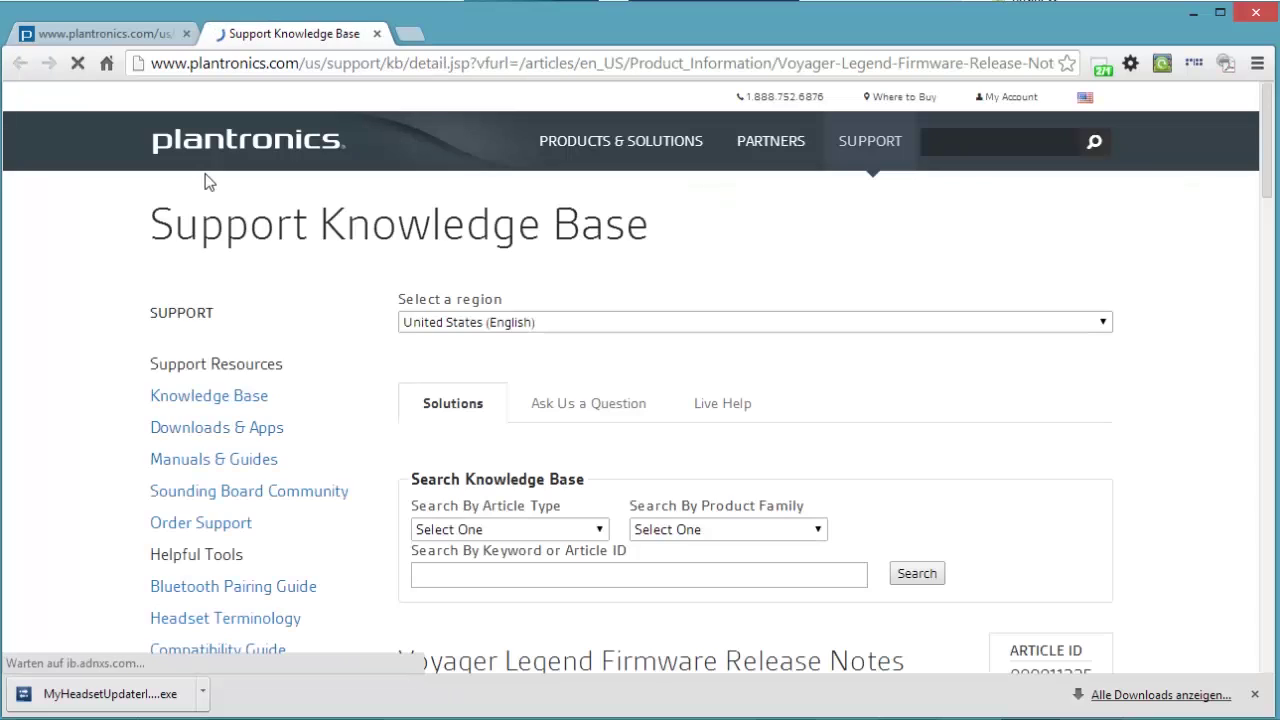
scroll(455, 352, down, 1)
scroll(455, 352, down, 2)
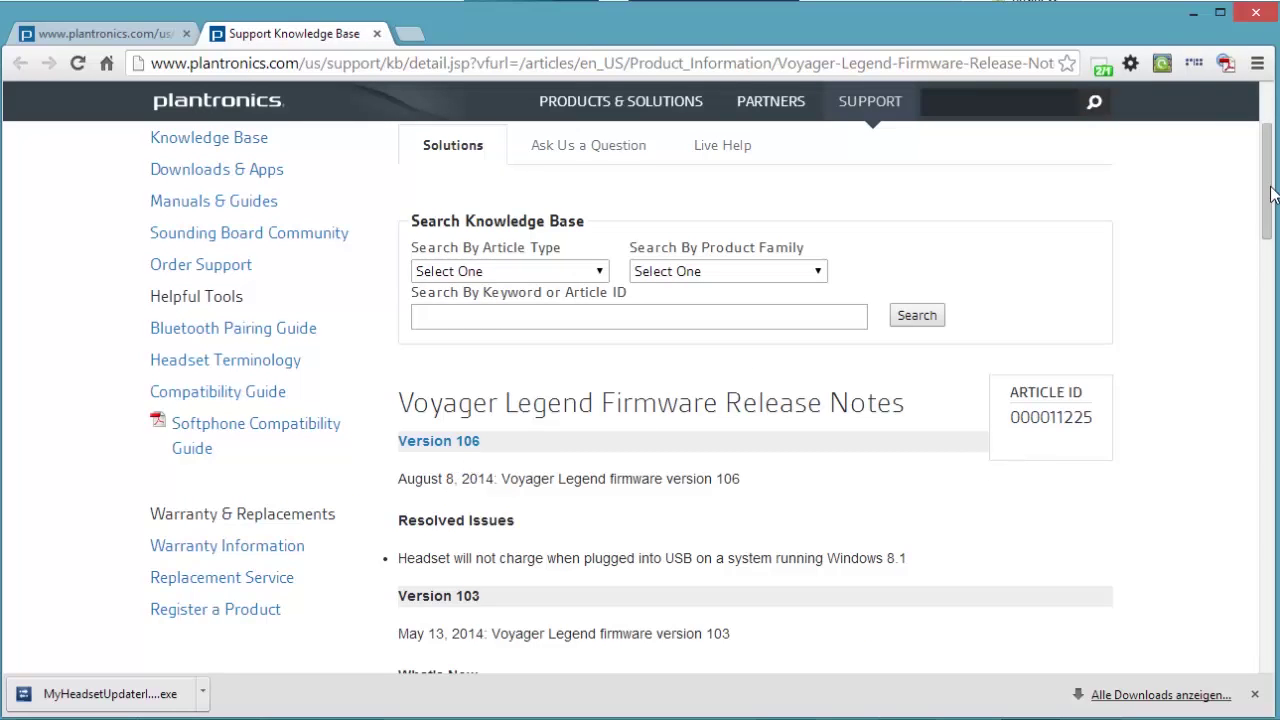
drag(1272, 196, 1272, 551)
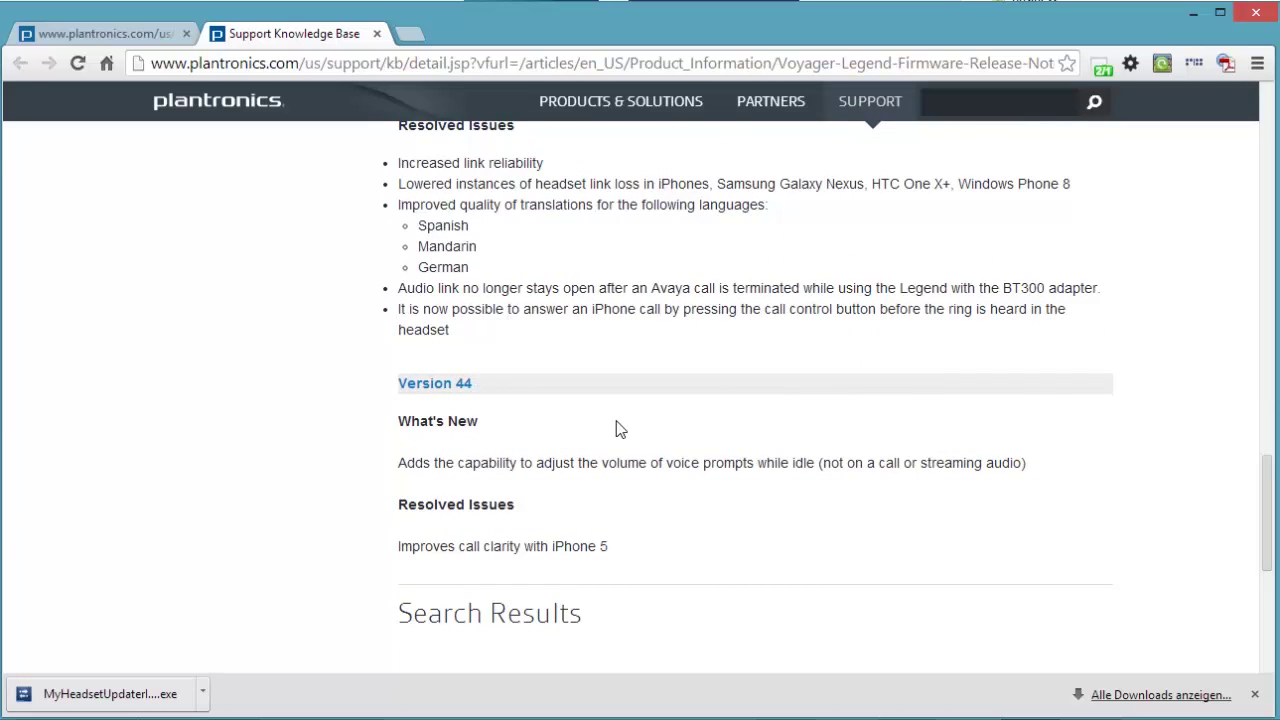
scroll(616, 429, up, 2)
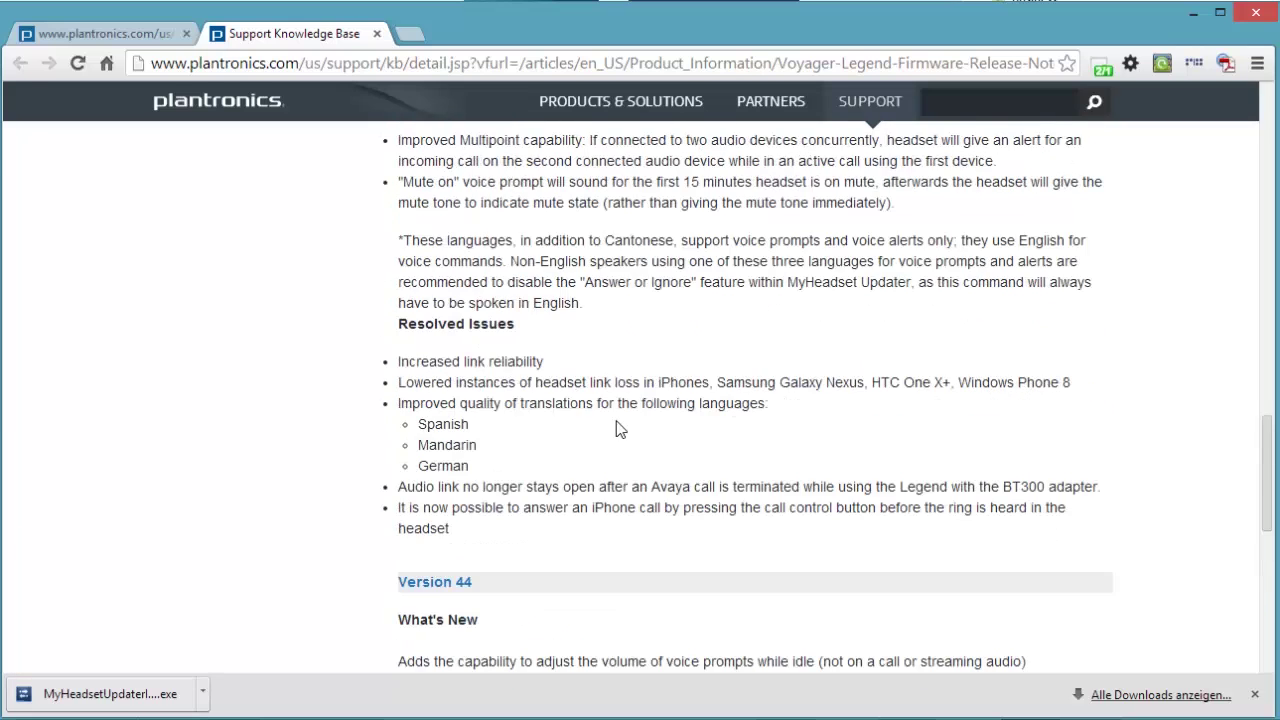
double_click(538, 362)
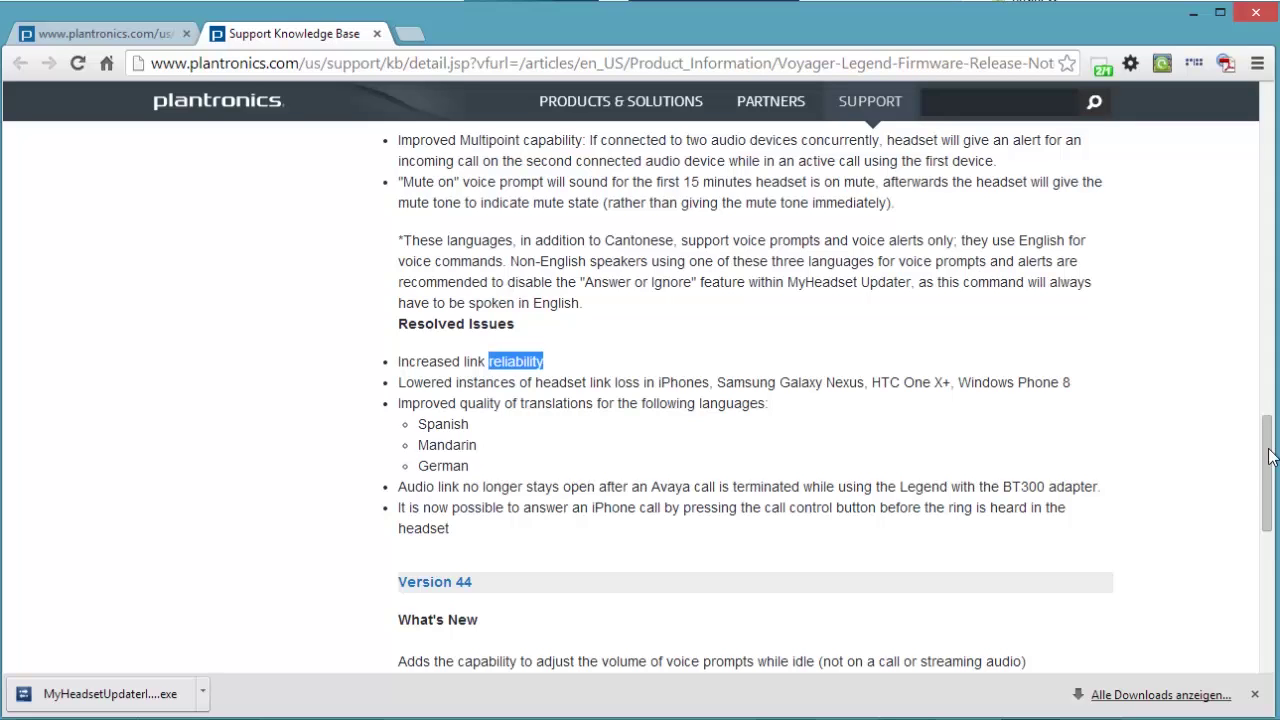
drag(1270, 456, 1272, 433)
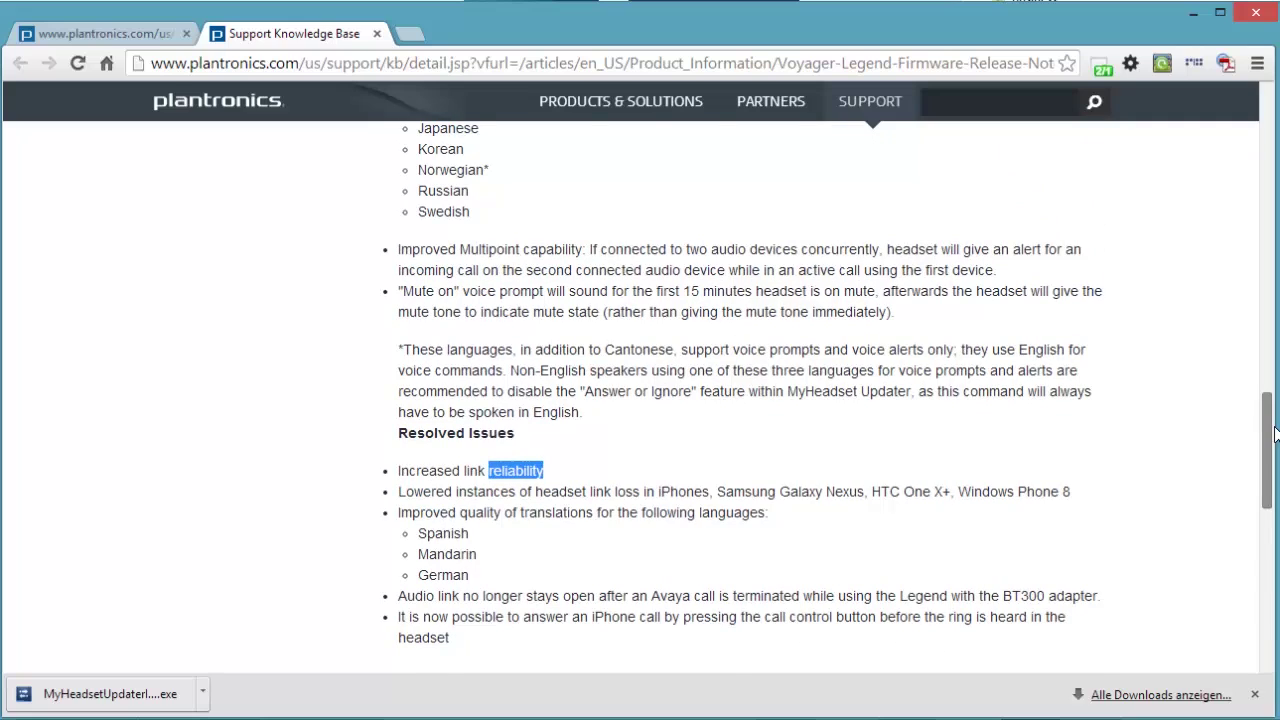
drag(1274, 433, 1272, 388)
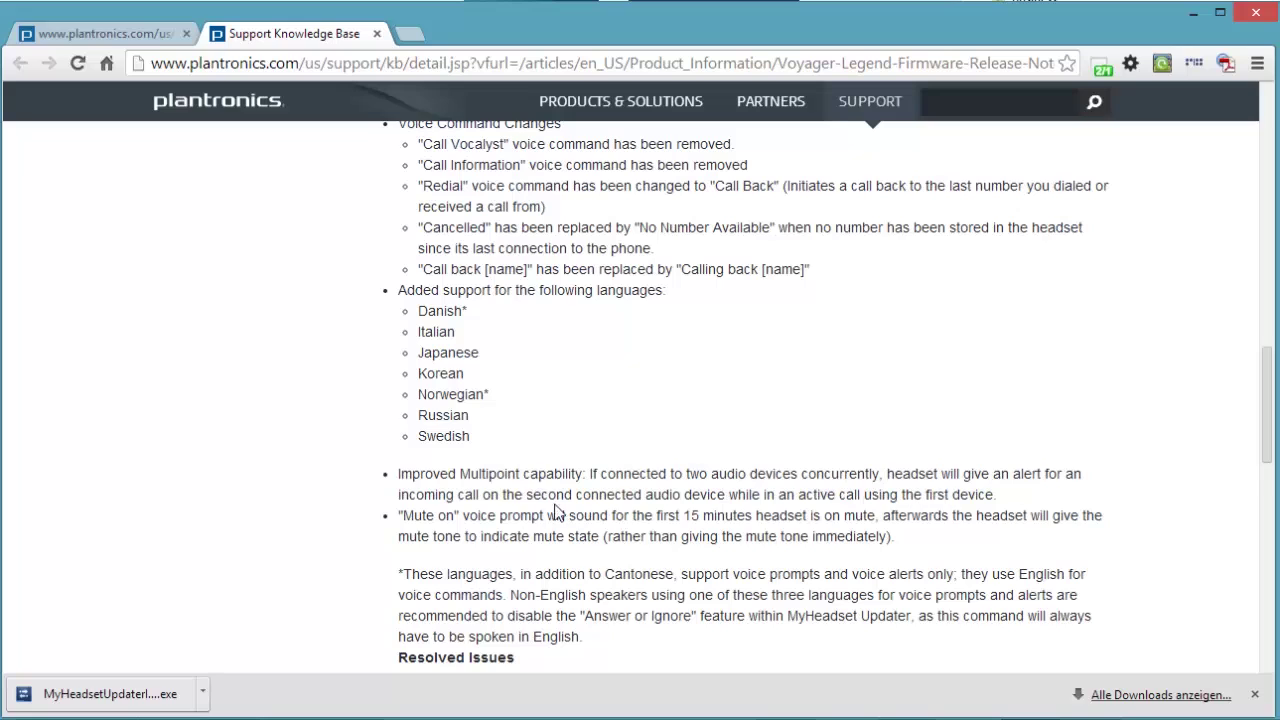
scroll(586, 431, up, 1)
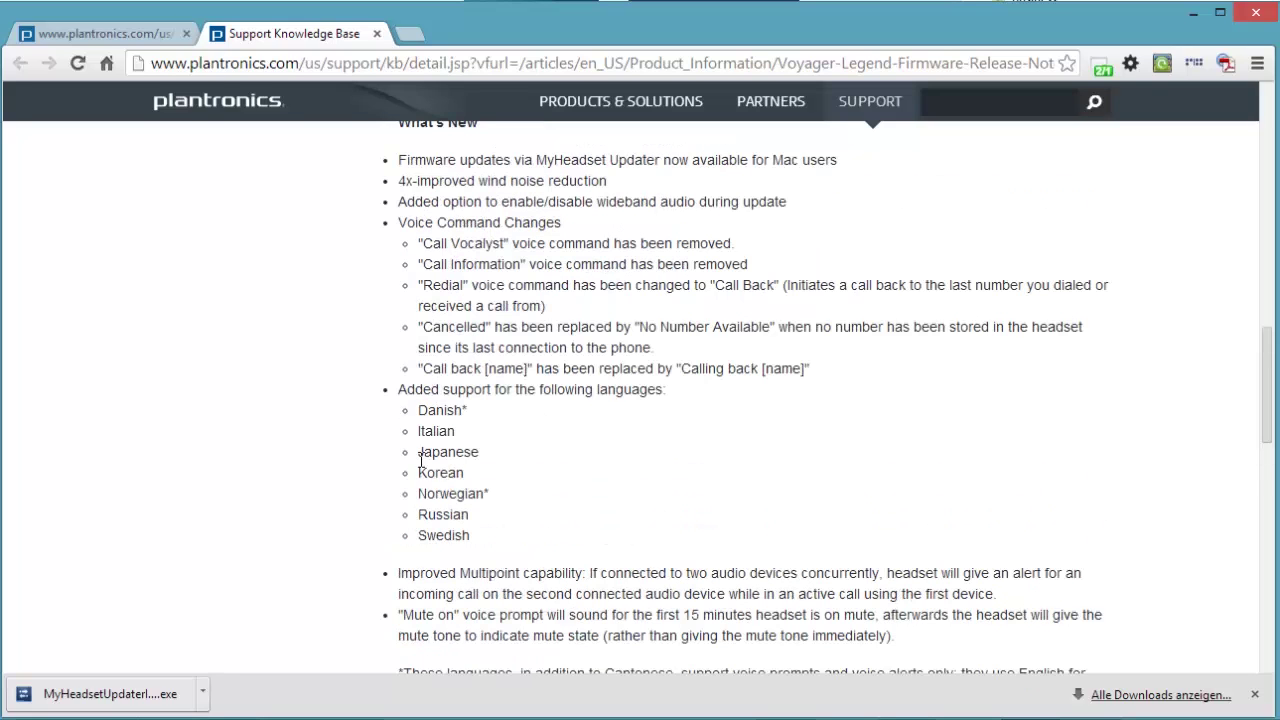
scroll(436, 408, up, 1)
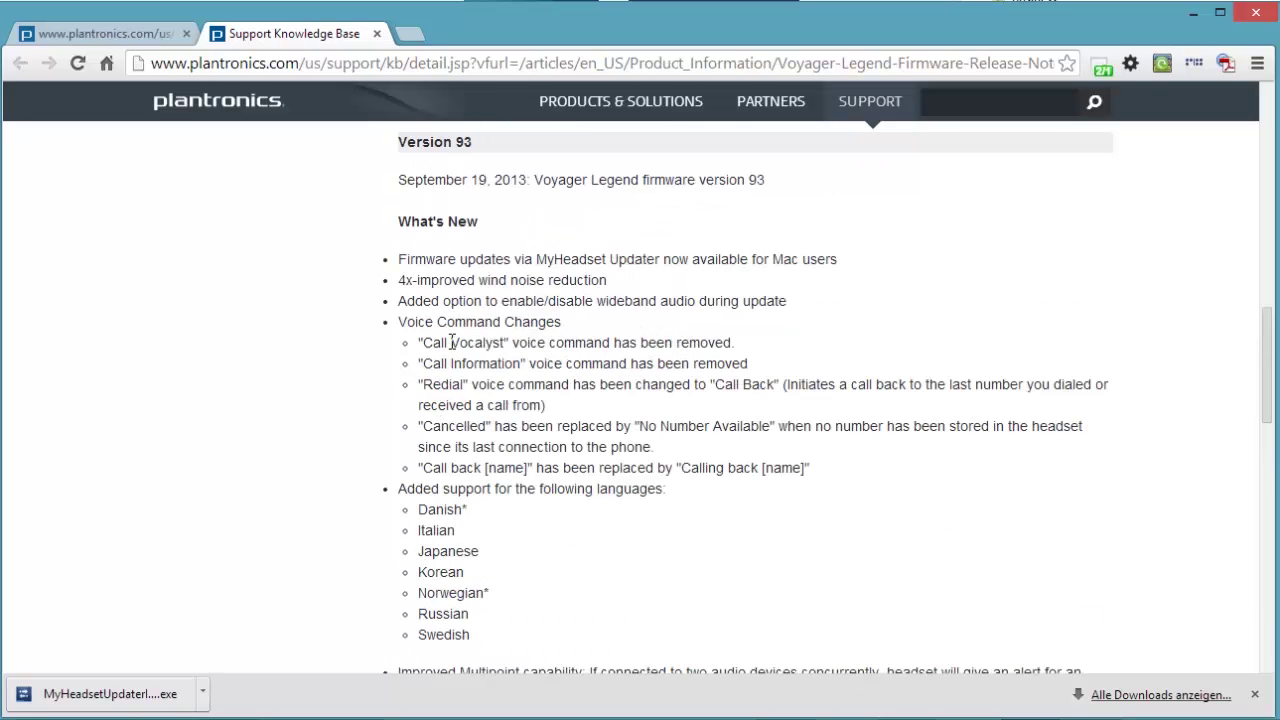
scroll(505, 396, up, 2)
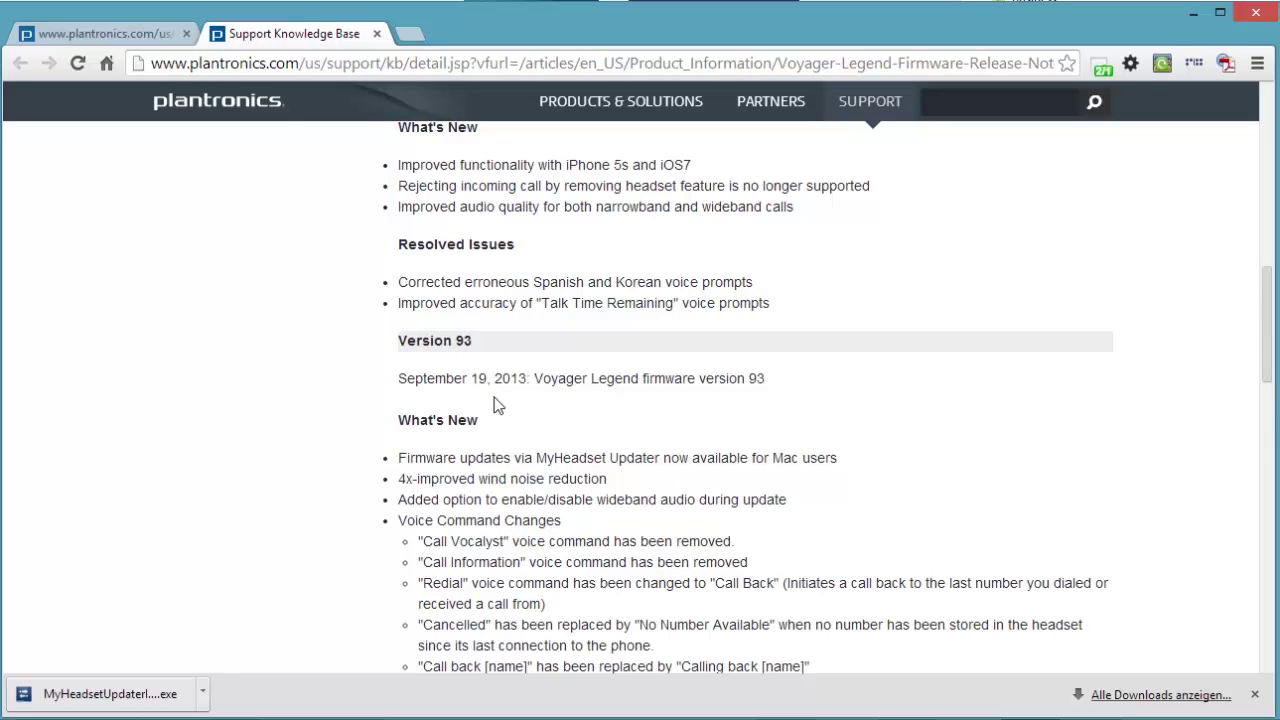
scroll(497, 404, up, 1)
scroll(495, 397, up, 1)
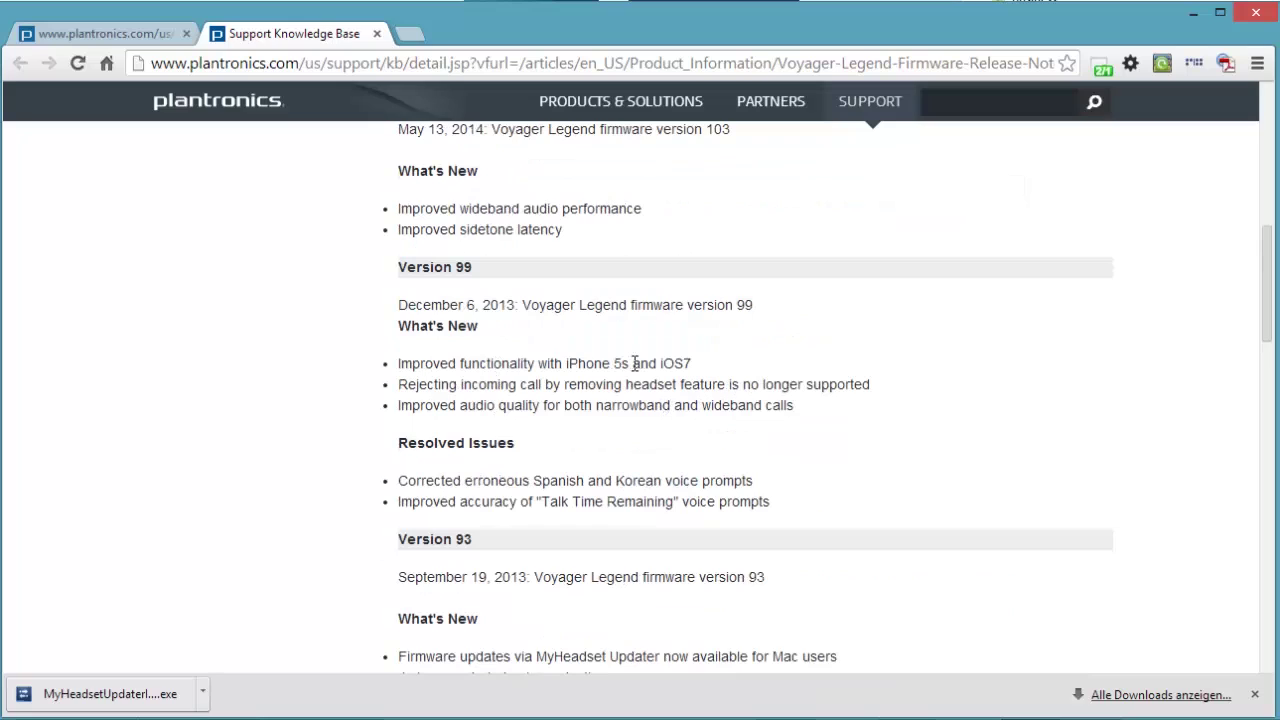
drag(695, 367, 398, 368)
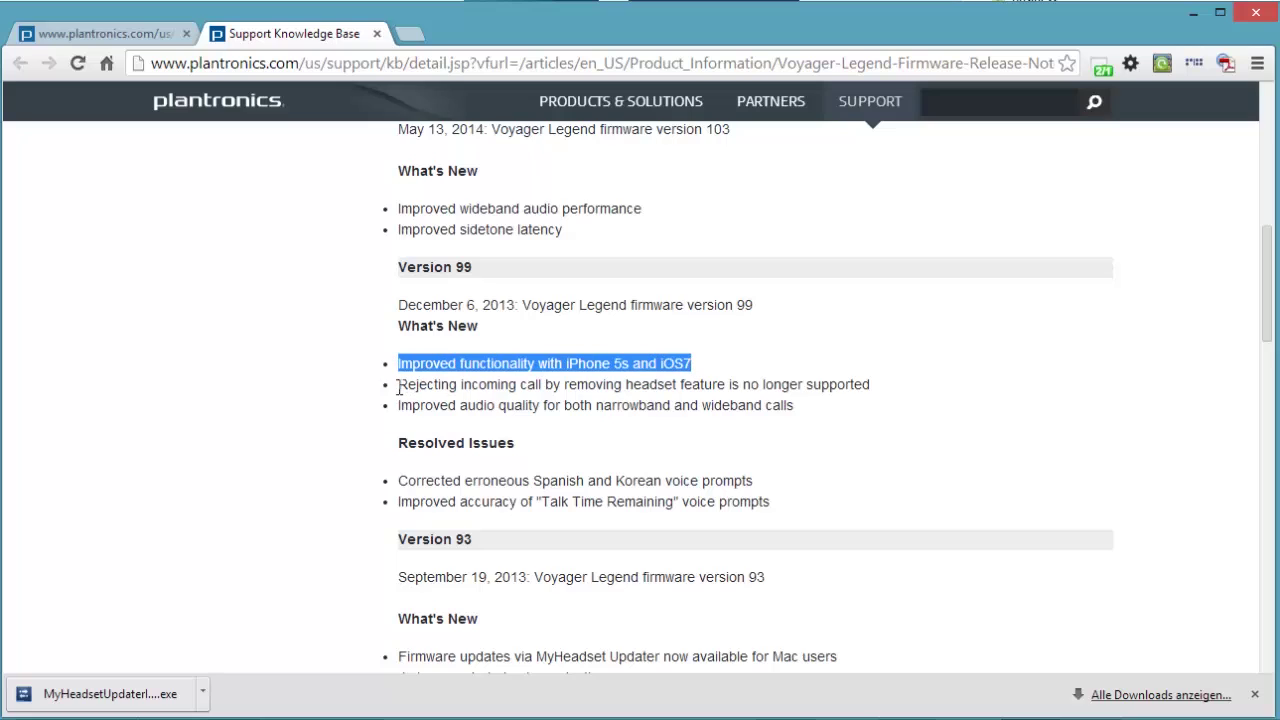
drag(398, 387, 873, 393)
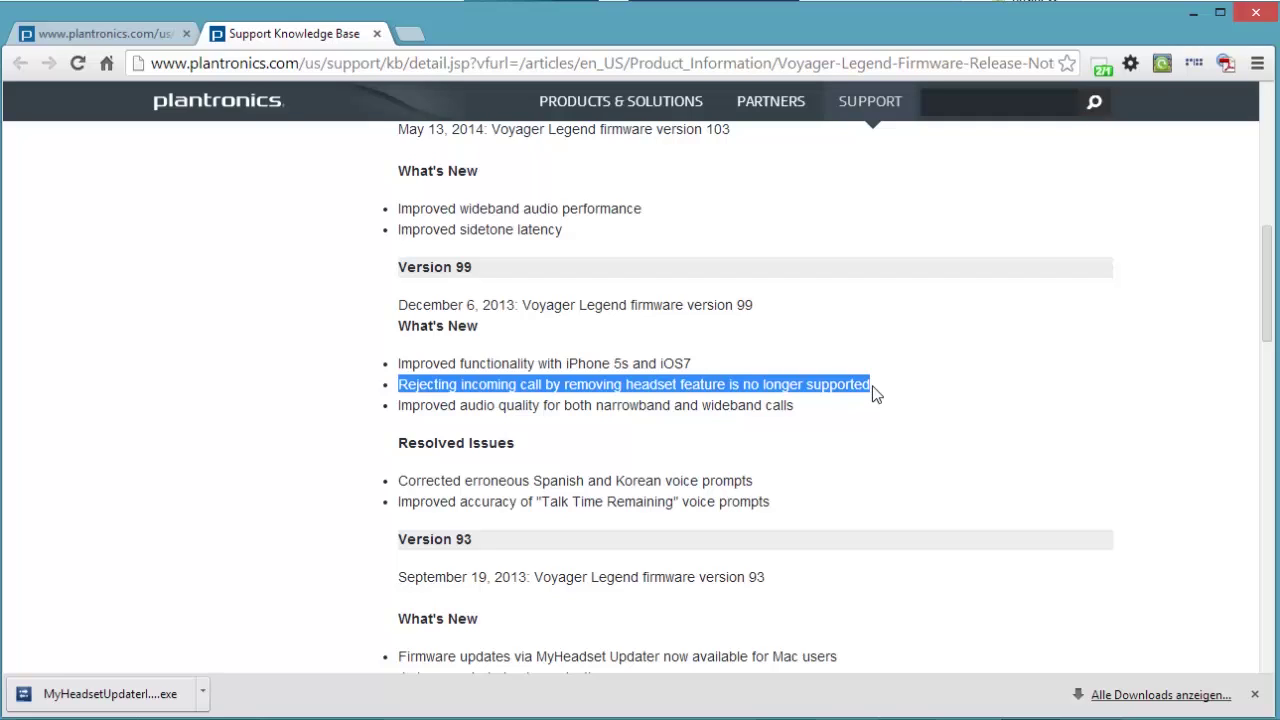
click(663, 384)
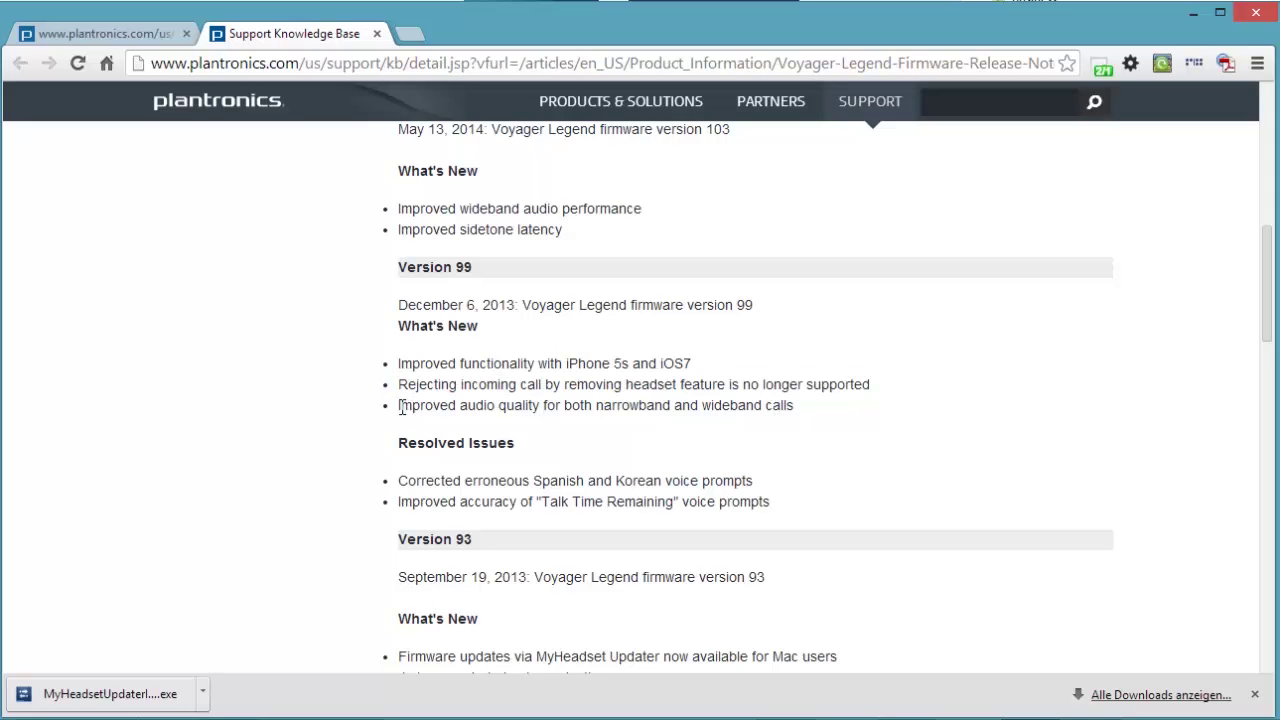
drag(398, 405, 547, 405)
click(645, 430)
scroll(645, 430, up, 1)
scroll(645, 430, up, 1)
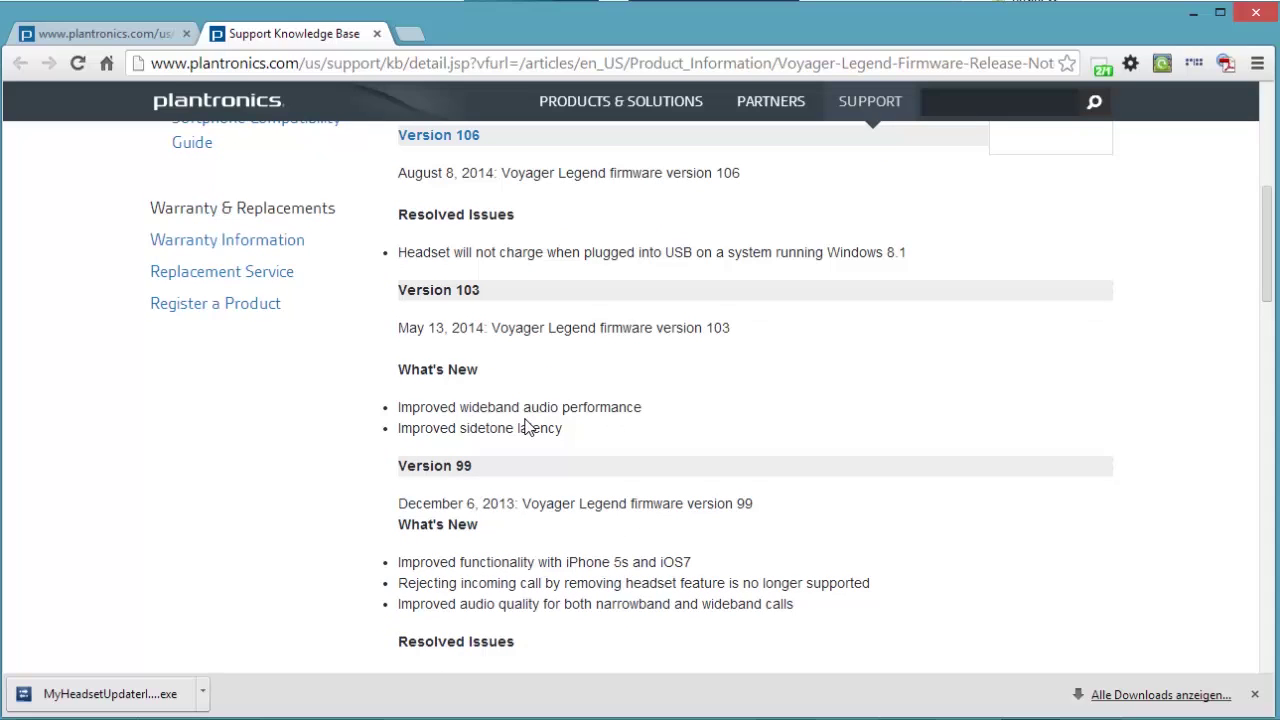
scroll(591, 433, up, 1)
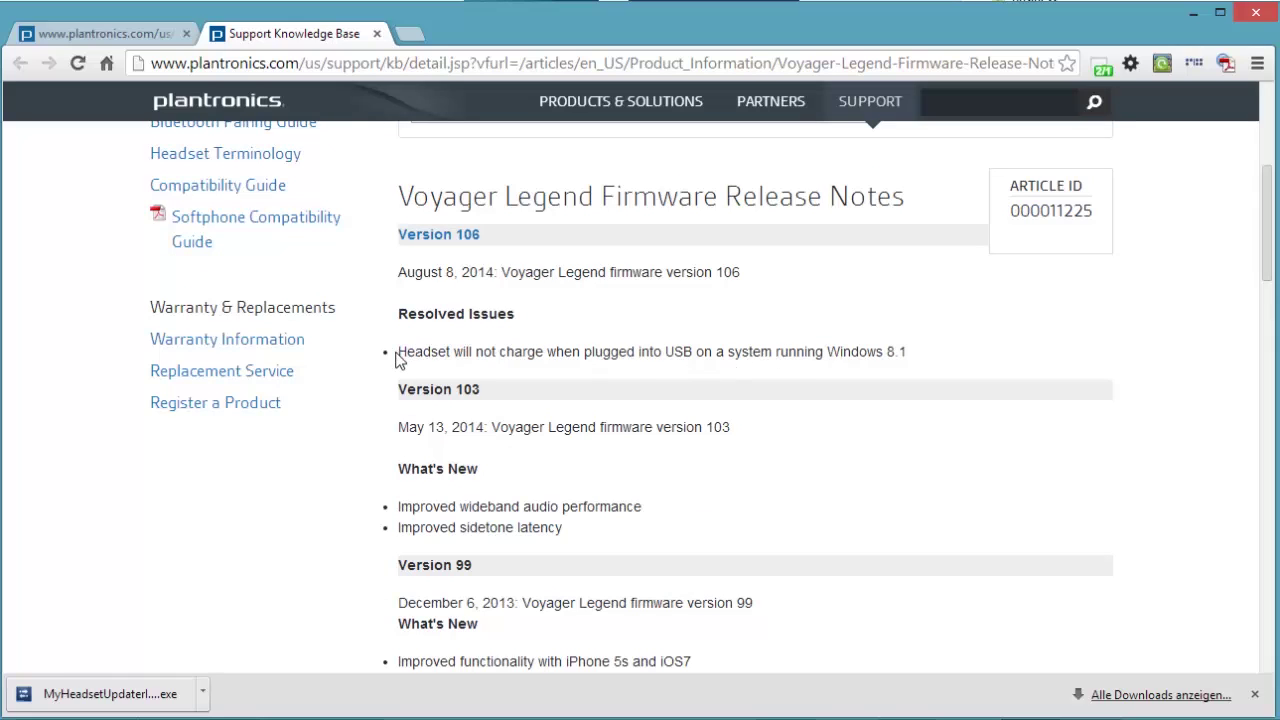
drag(399, 351, 871, 356)
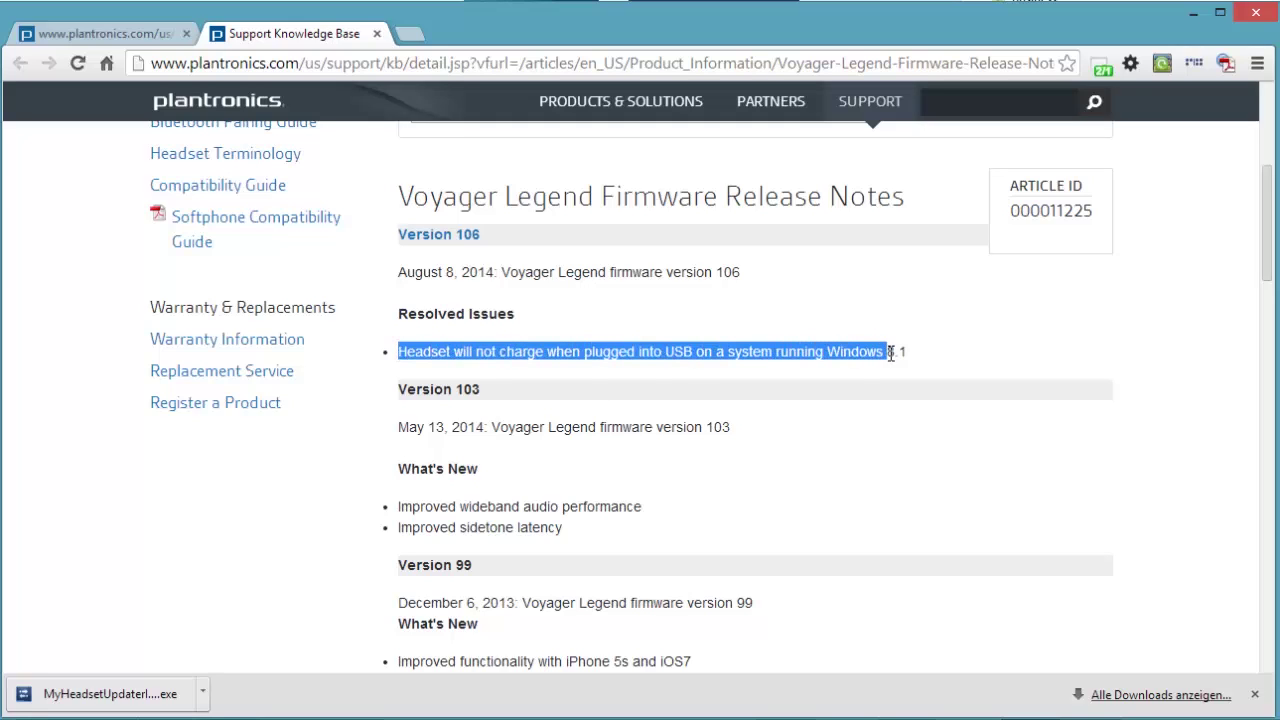
drag(889, 352, 907, 352)
click(591, 347)
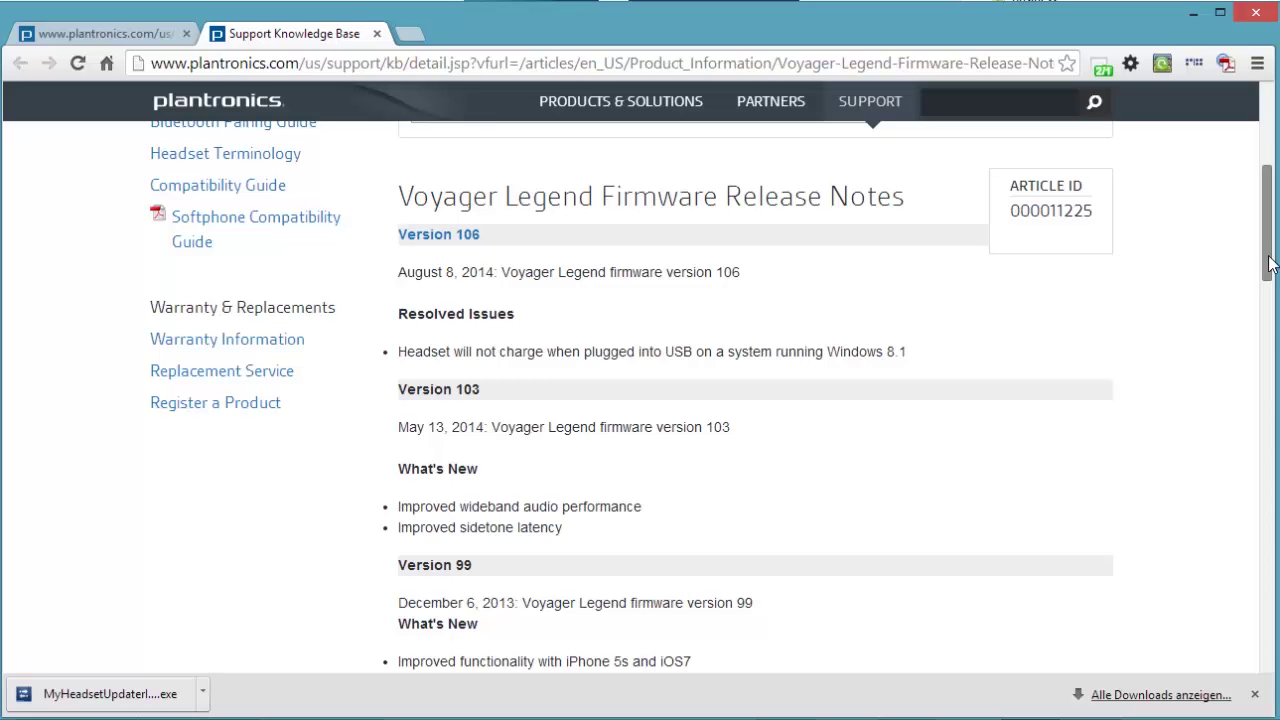
drag(1268, 262, 1243, 166)
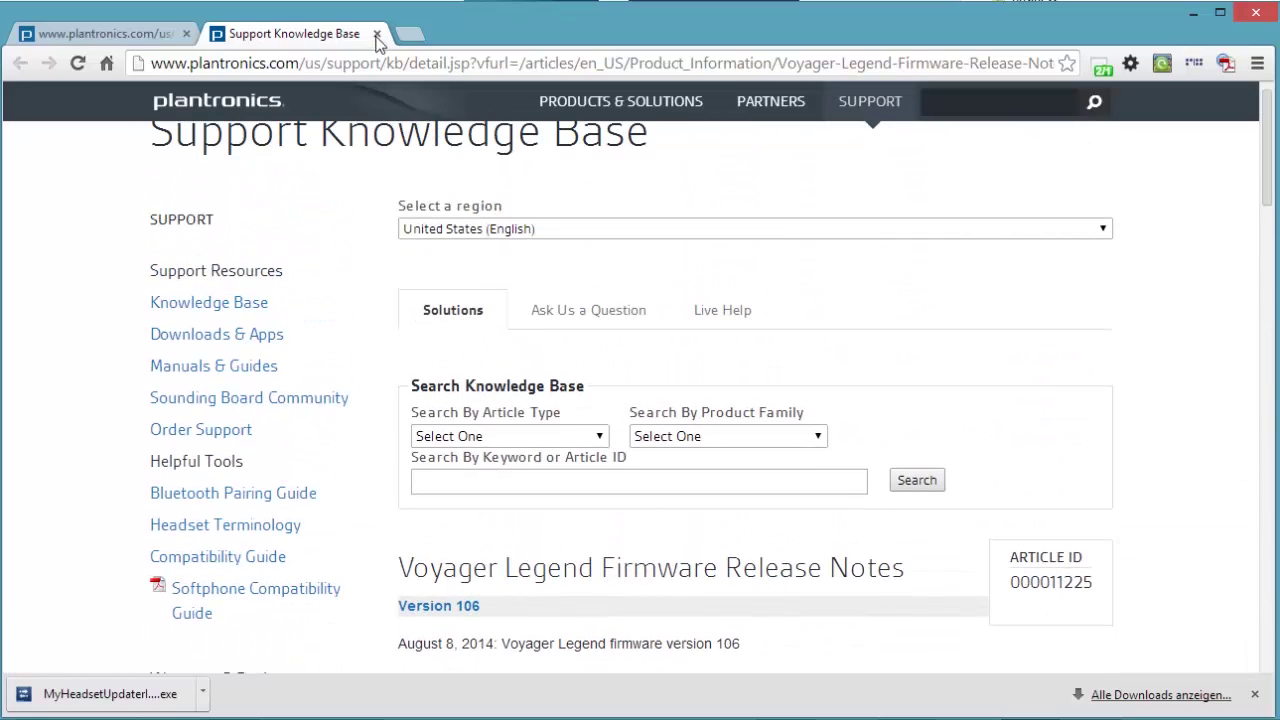
Step: On the updater's Personalize Your Settings page, set the Language dropdown to English (UK)
click(145, 38)
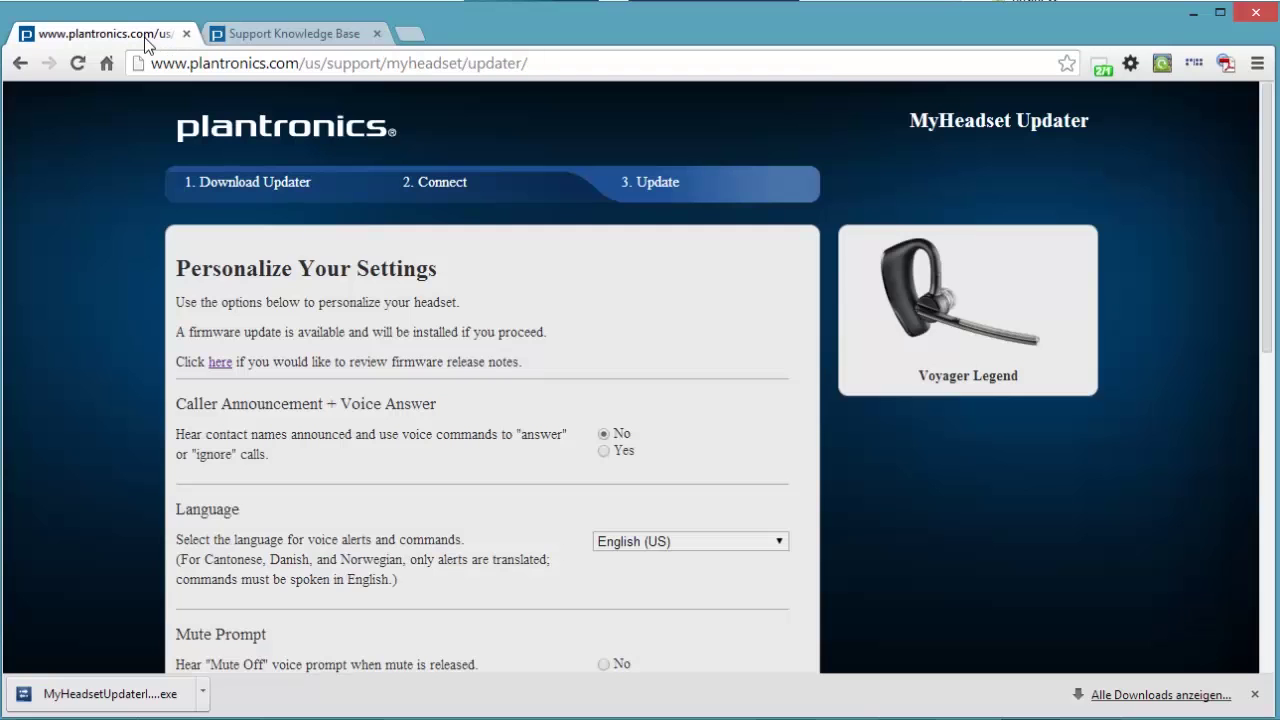
scroll(137, 390, down, 1)
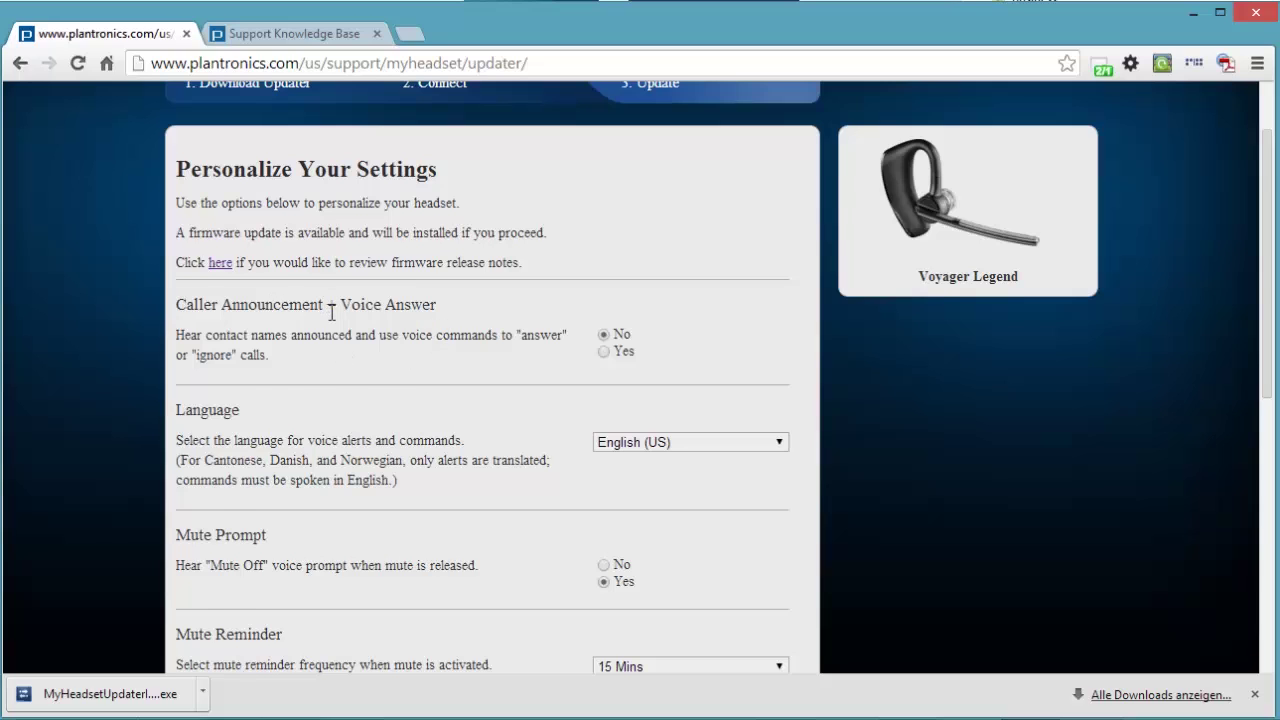
scroll(330, 310, down, 1)
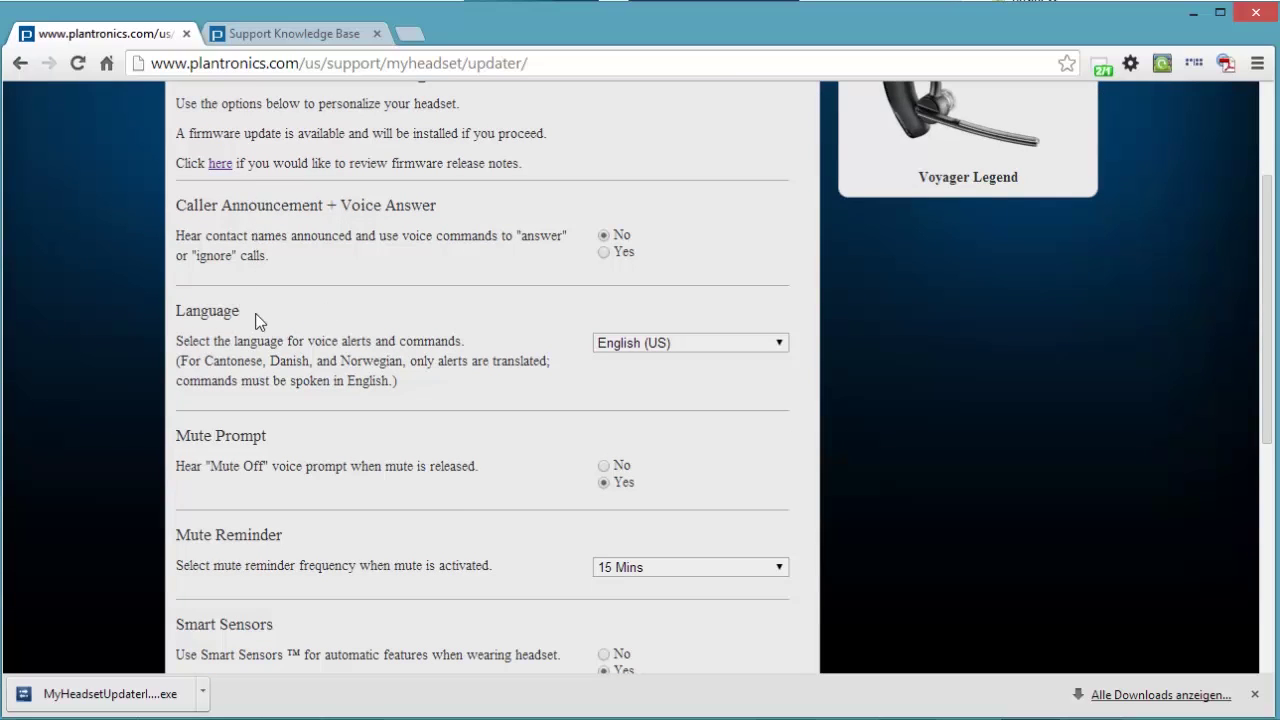
click(779, 346)
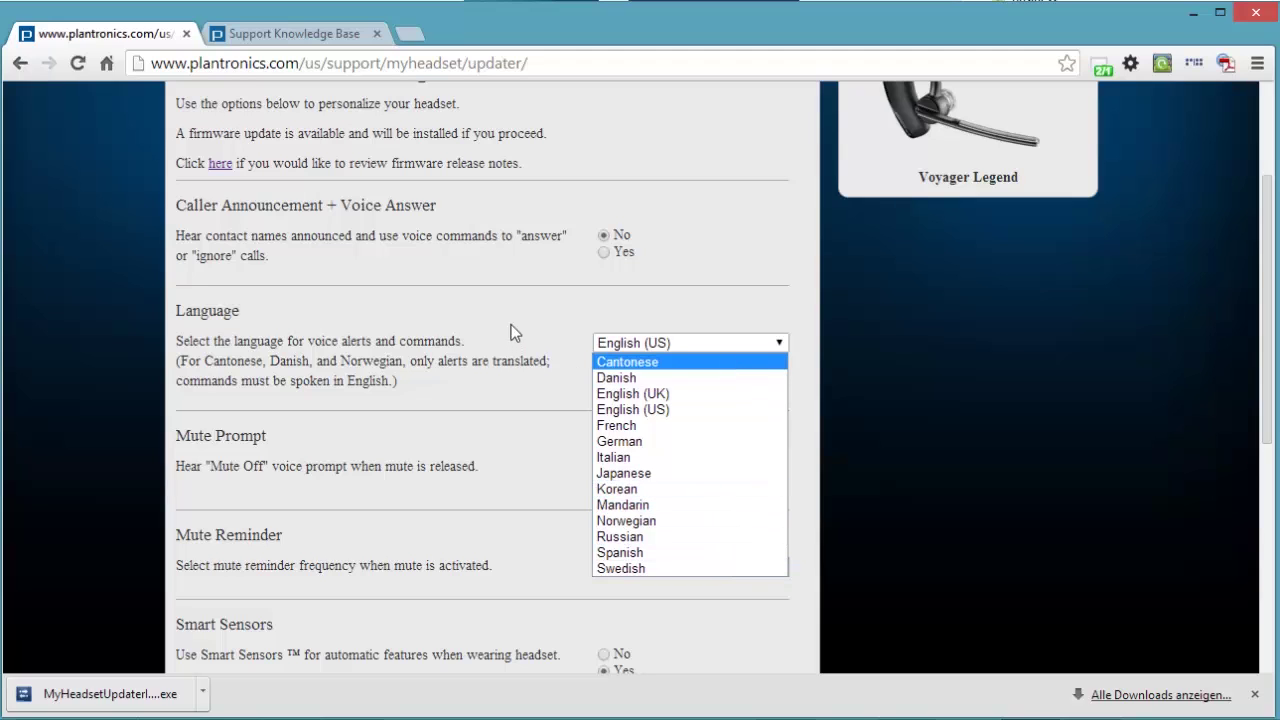
click(650, 395)
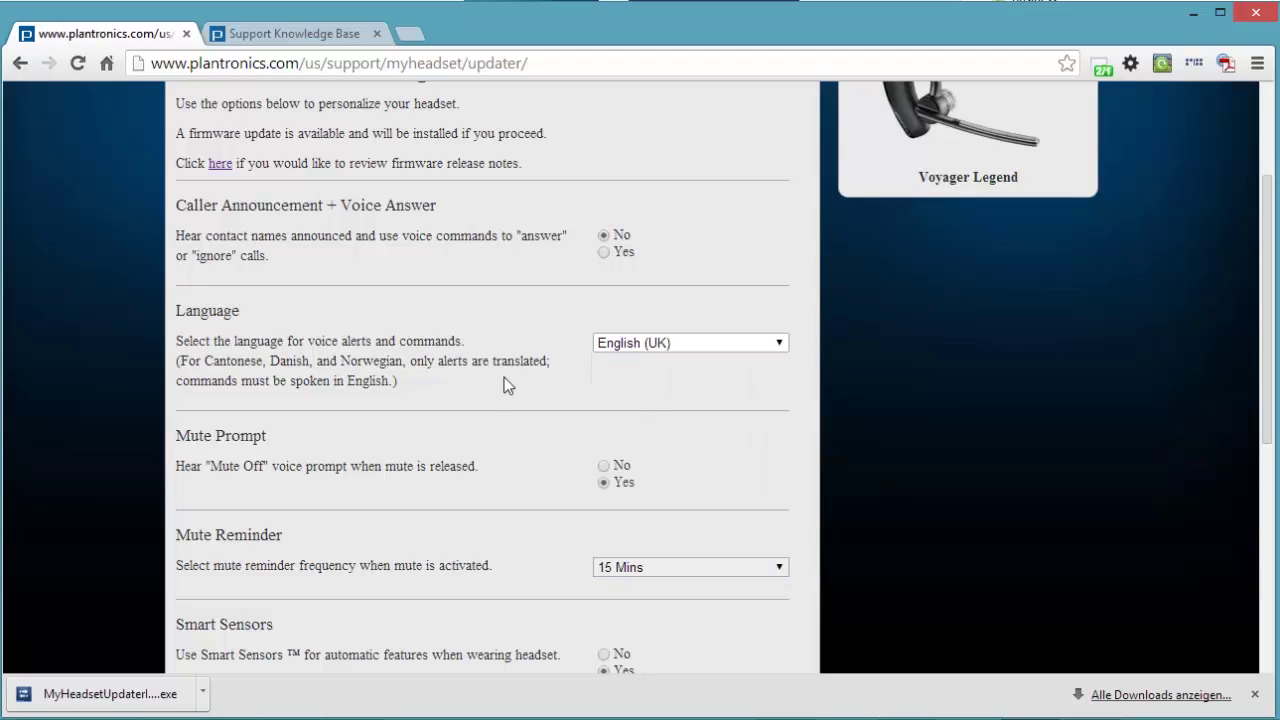
scroll(478, 397, down, 1)
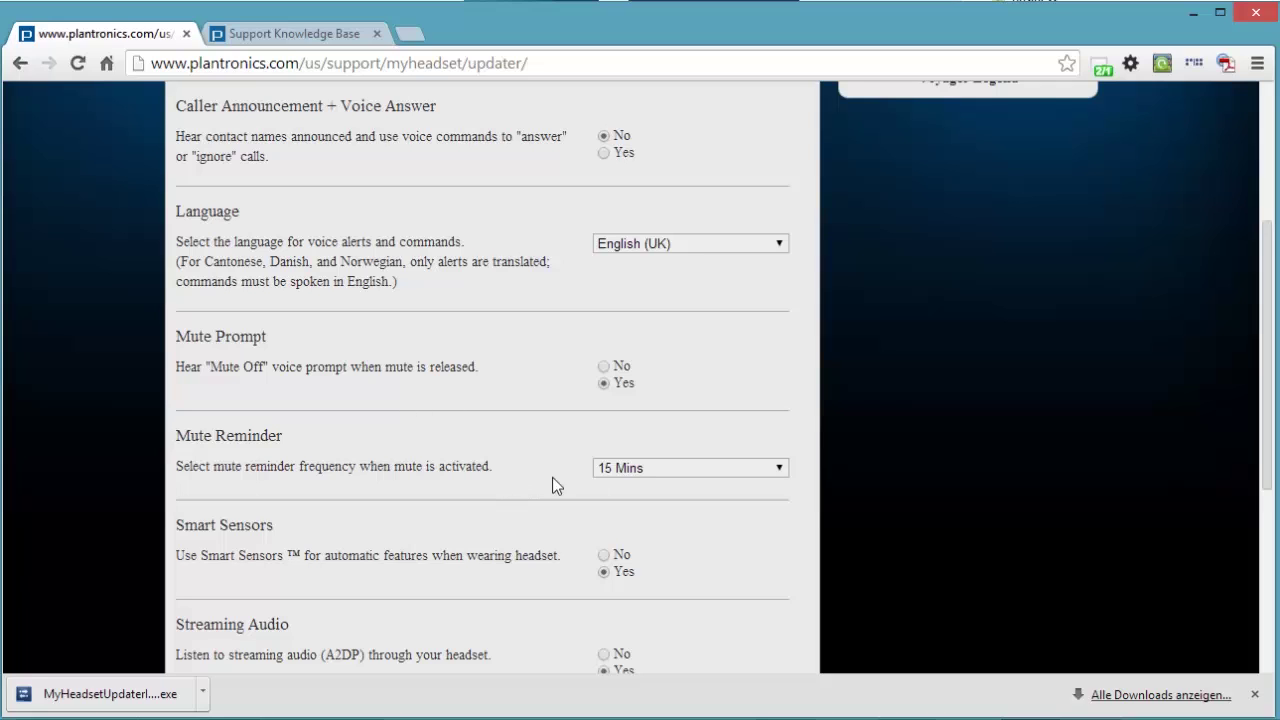
scroll(526, 460, down, 1)
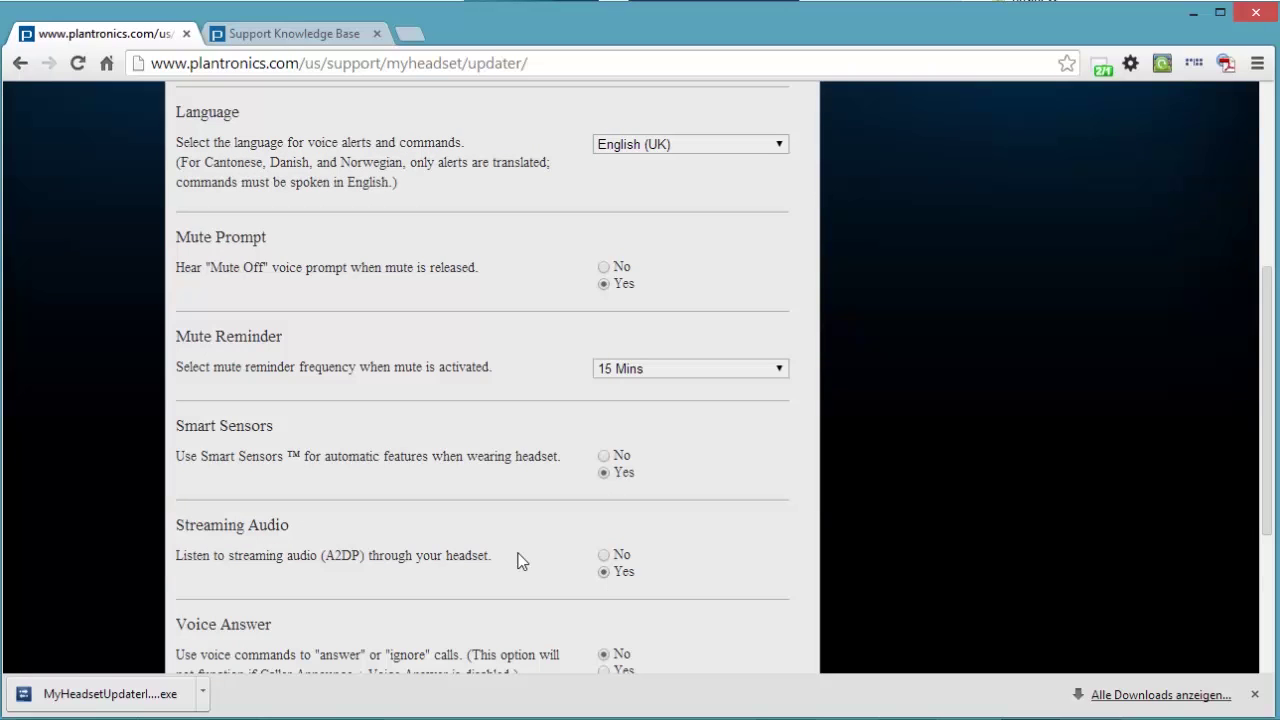
scroll(521, 557, down, 1)
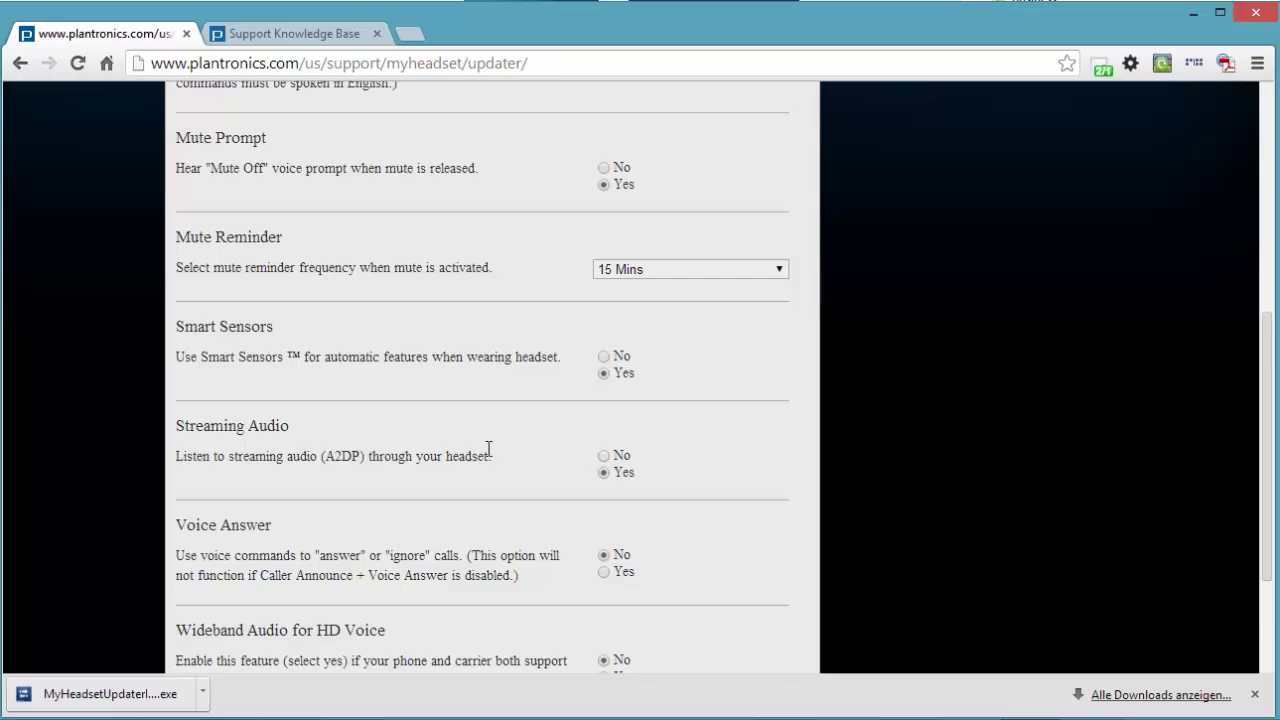
scroll(440, 444, down, 1)
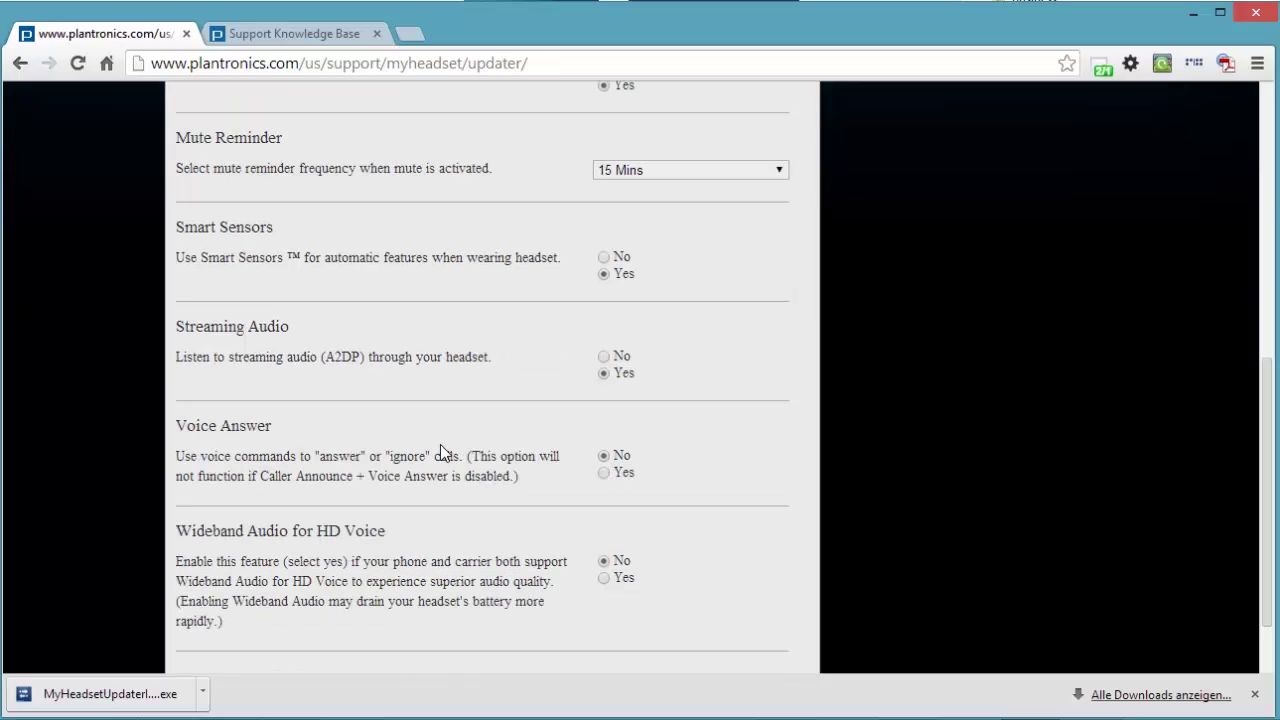
click(605, 457)
scroll(602, 454, down, 1)
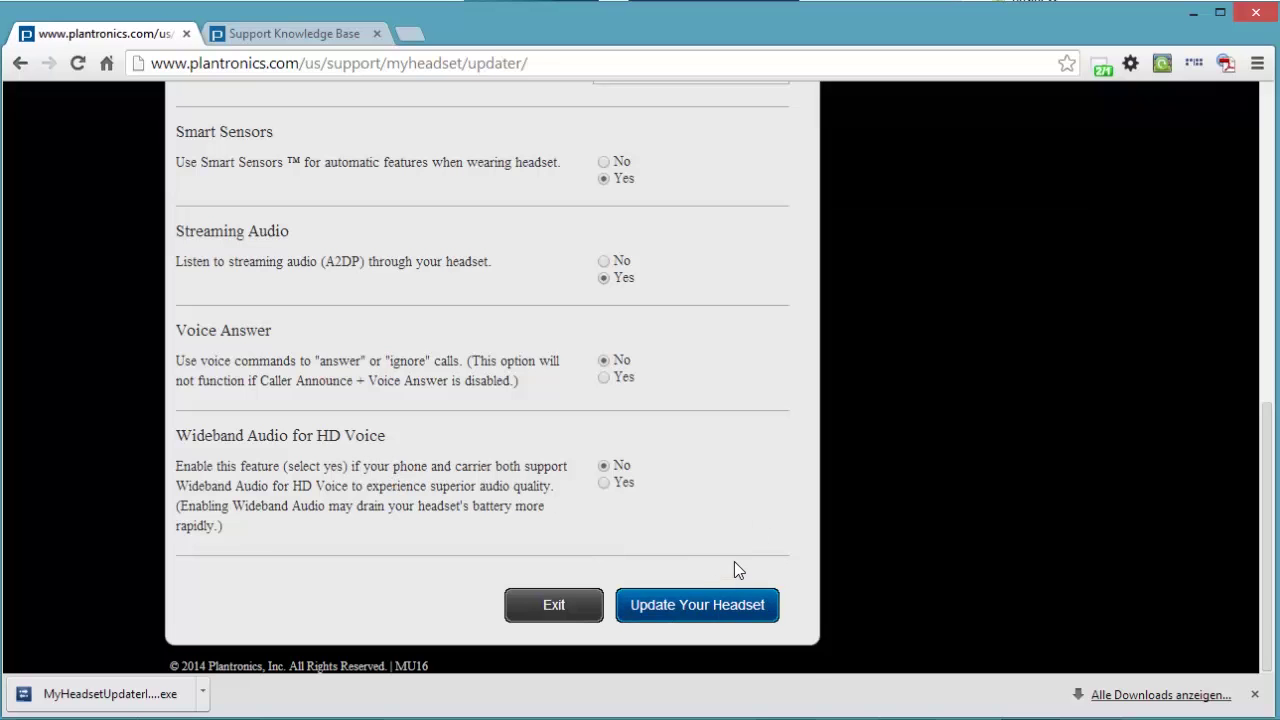
scroll(730, 565, up, 6)
scroll(722, 552, up, 1)
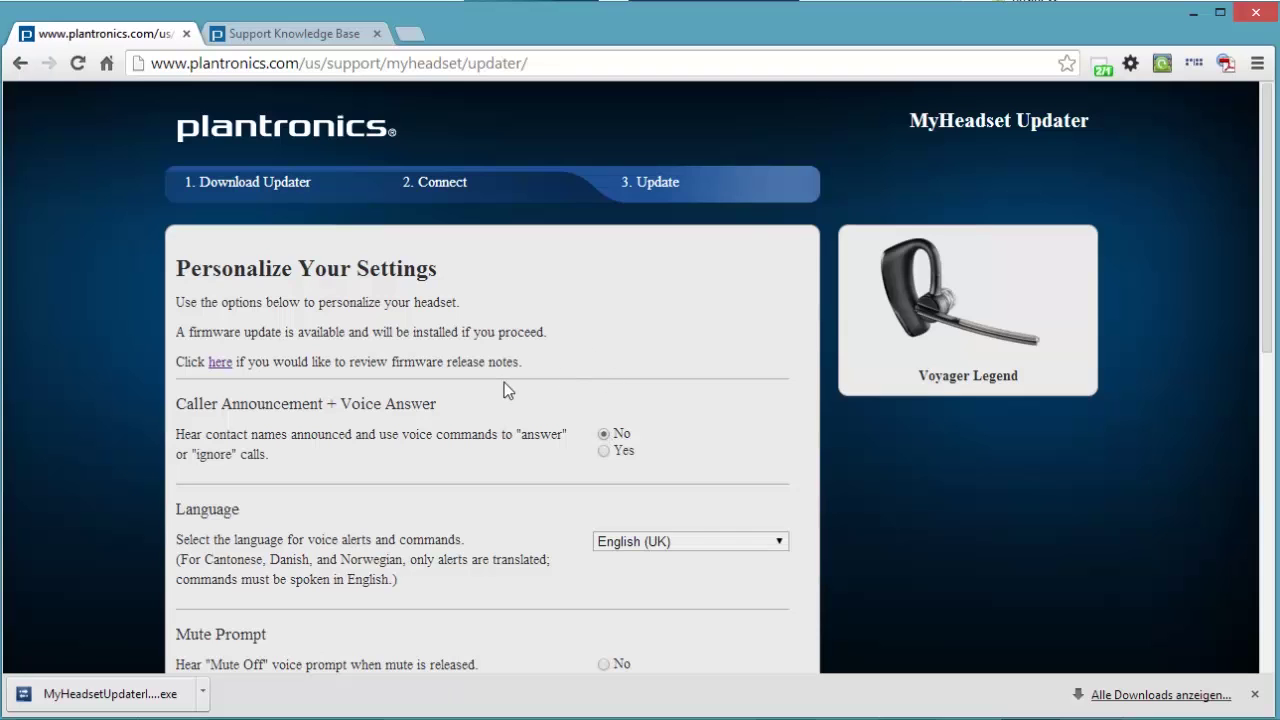
scroll(517, 385, down, 2)
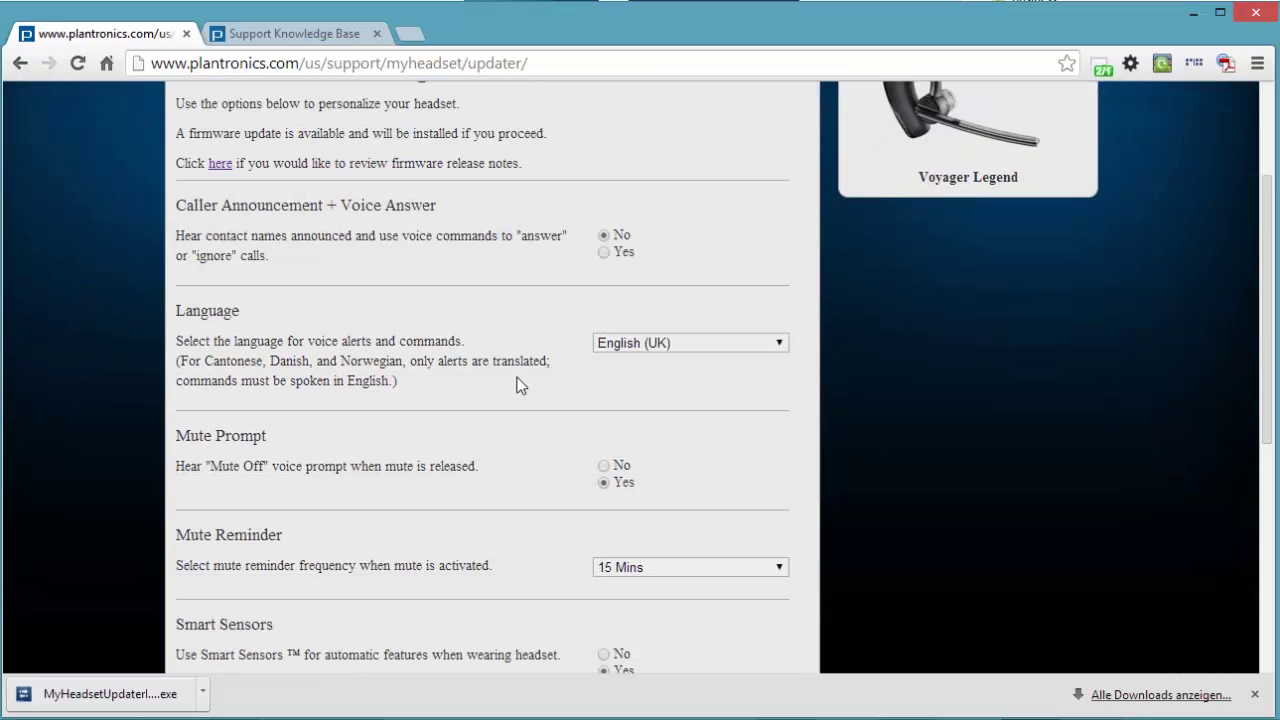
scroll(517, 385, down, 5)
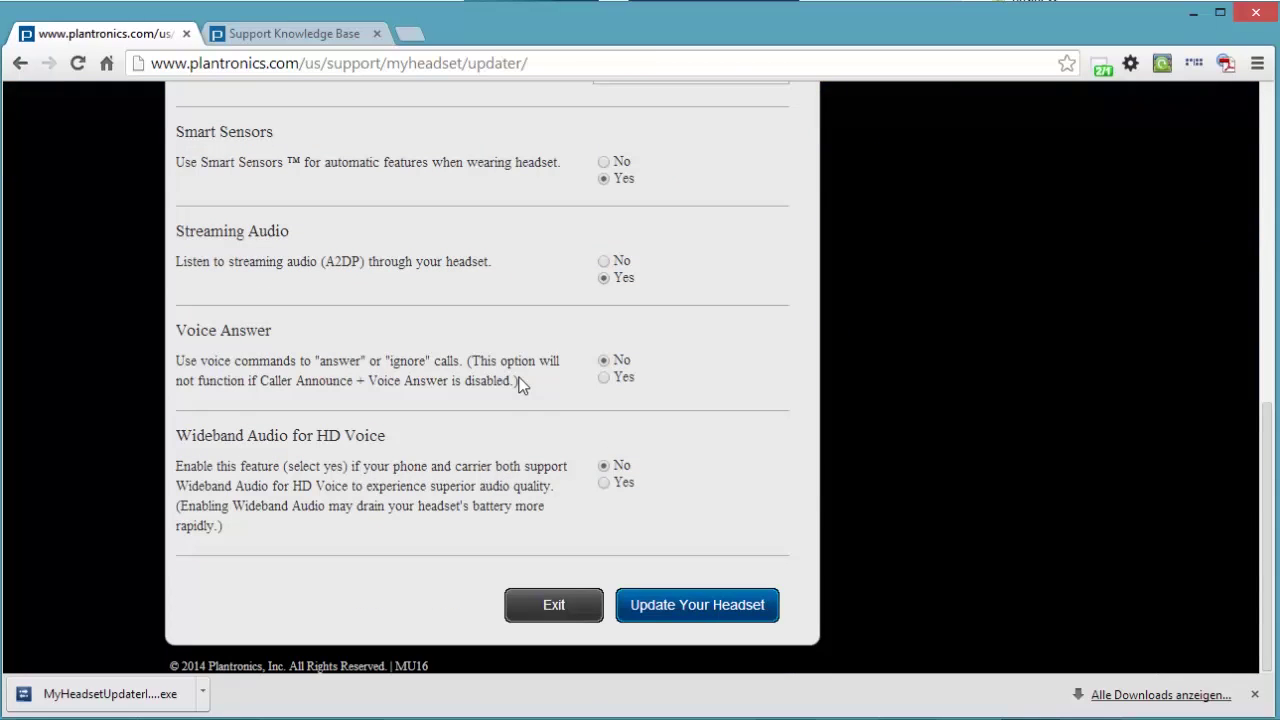
Step: Open Review Settings and highlight current firmware version 44 and target version 106
click(684, 612)
scroll(700, 549, down, 1)
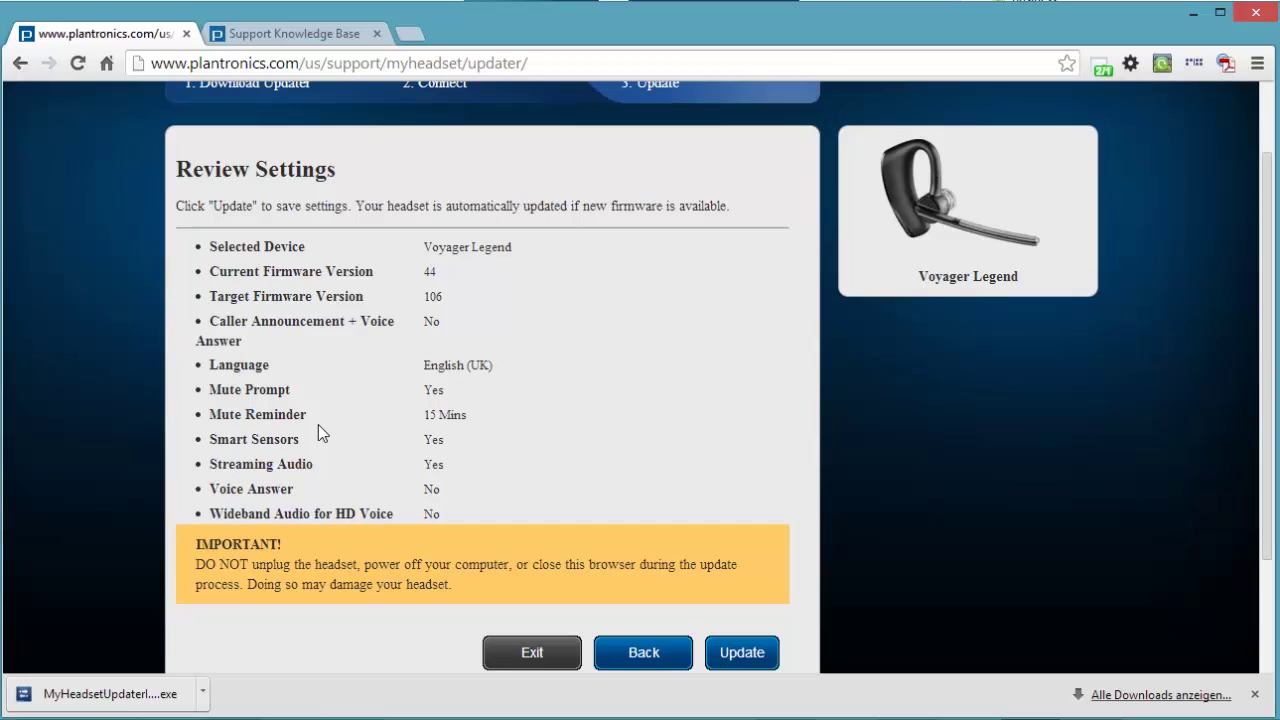
drag(205, 272, 447, 269)
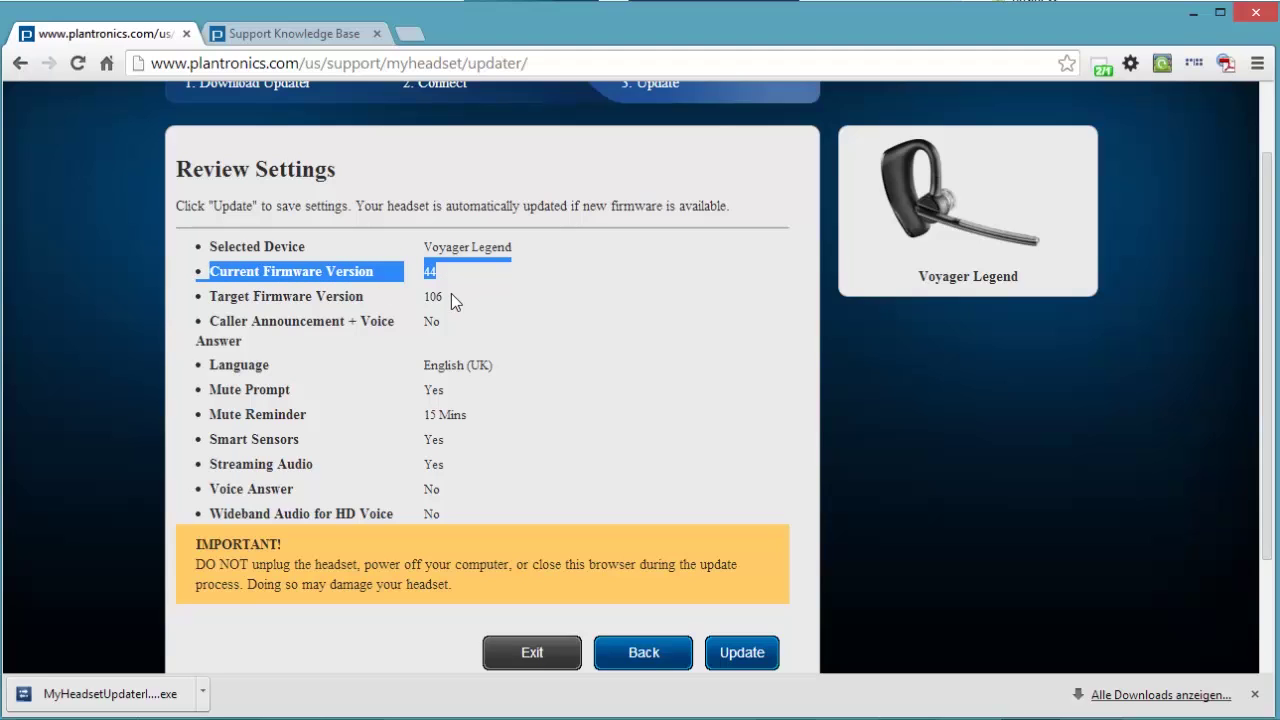
click(446, 294)
drag(443, 295, 210, 296)
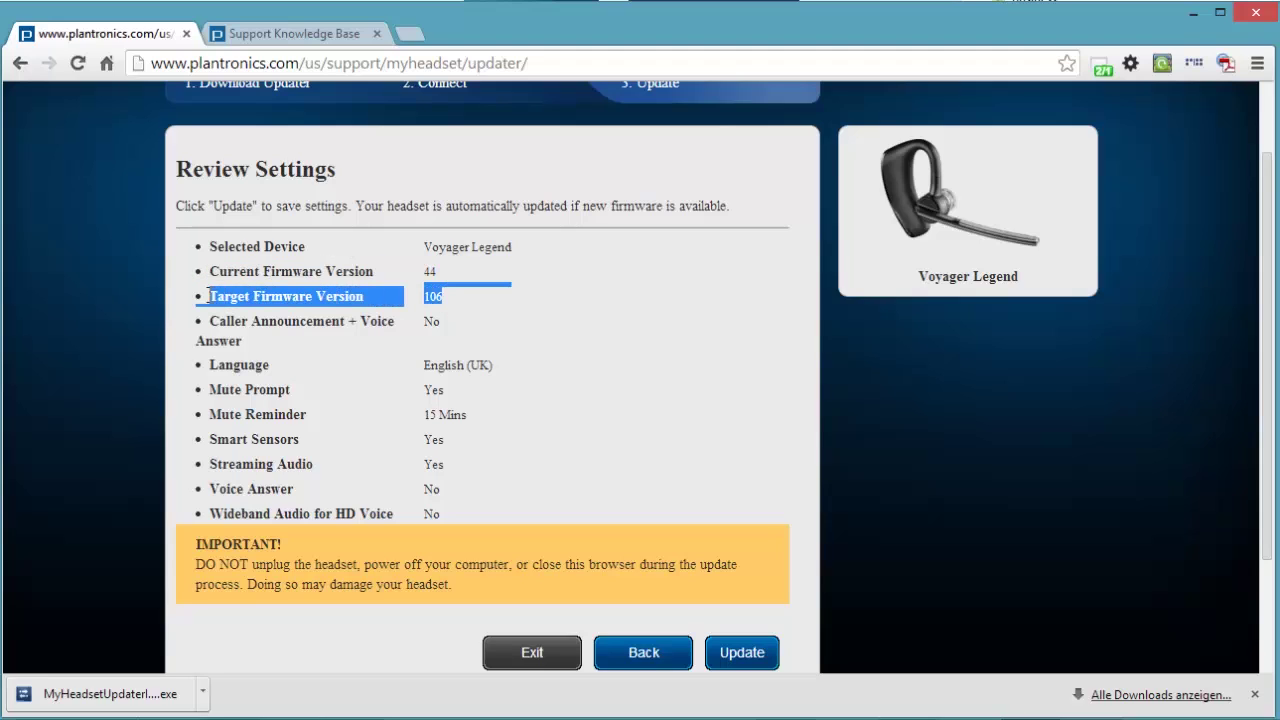
click(447, 320)
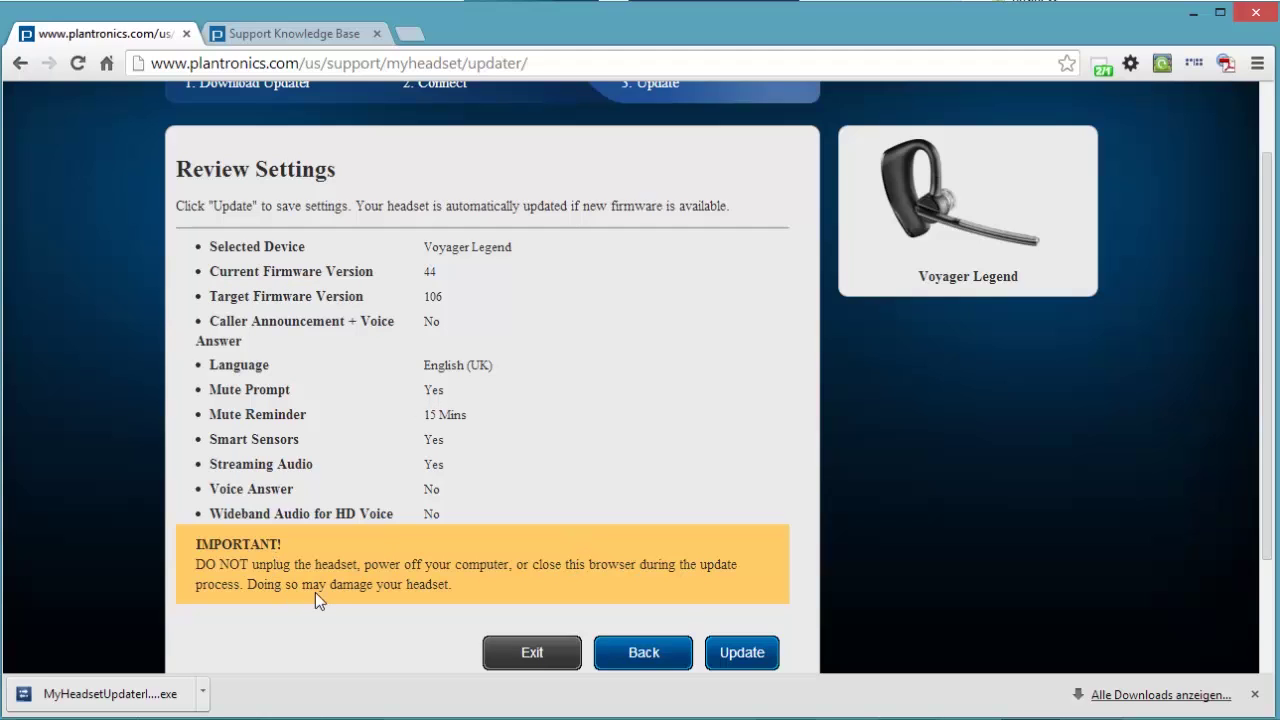
Step: Save the settings and start installing firmware version 106 on the Voyager Legend
click(742, 662)
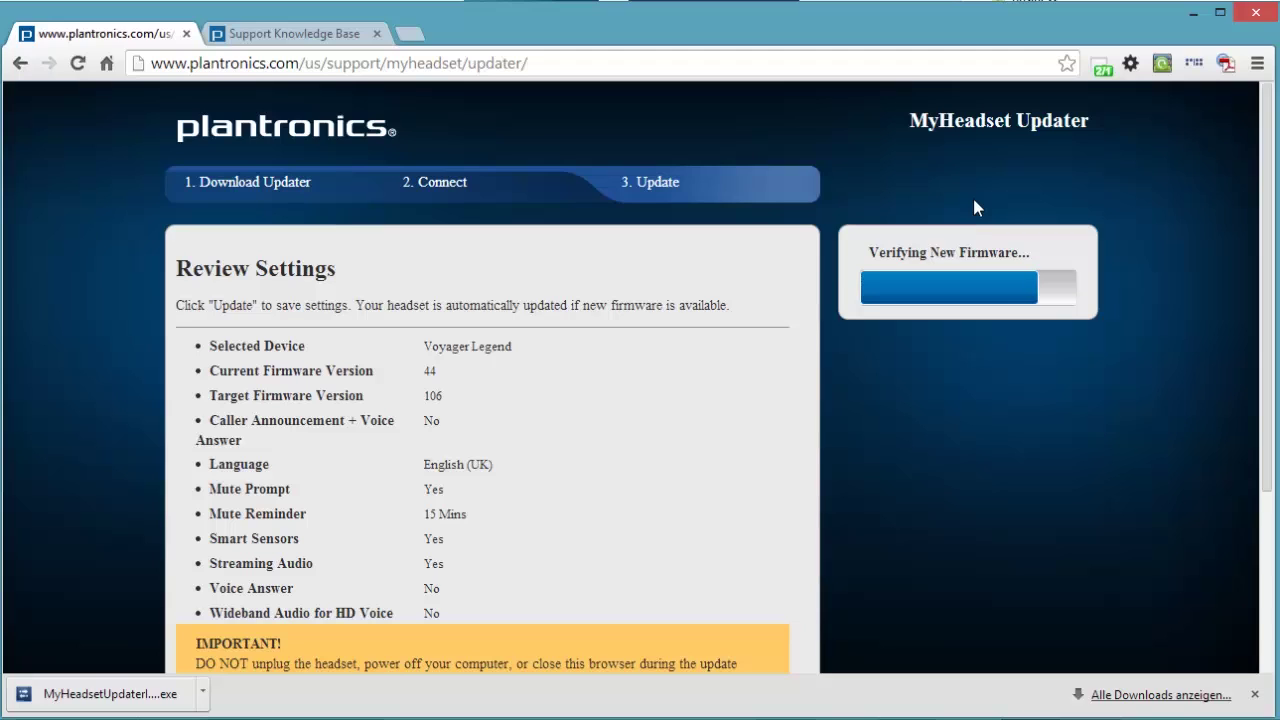
Step: Close the Chrome download bar while the firmware update finishes
click(1256, 696)
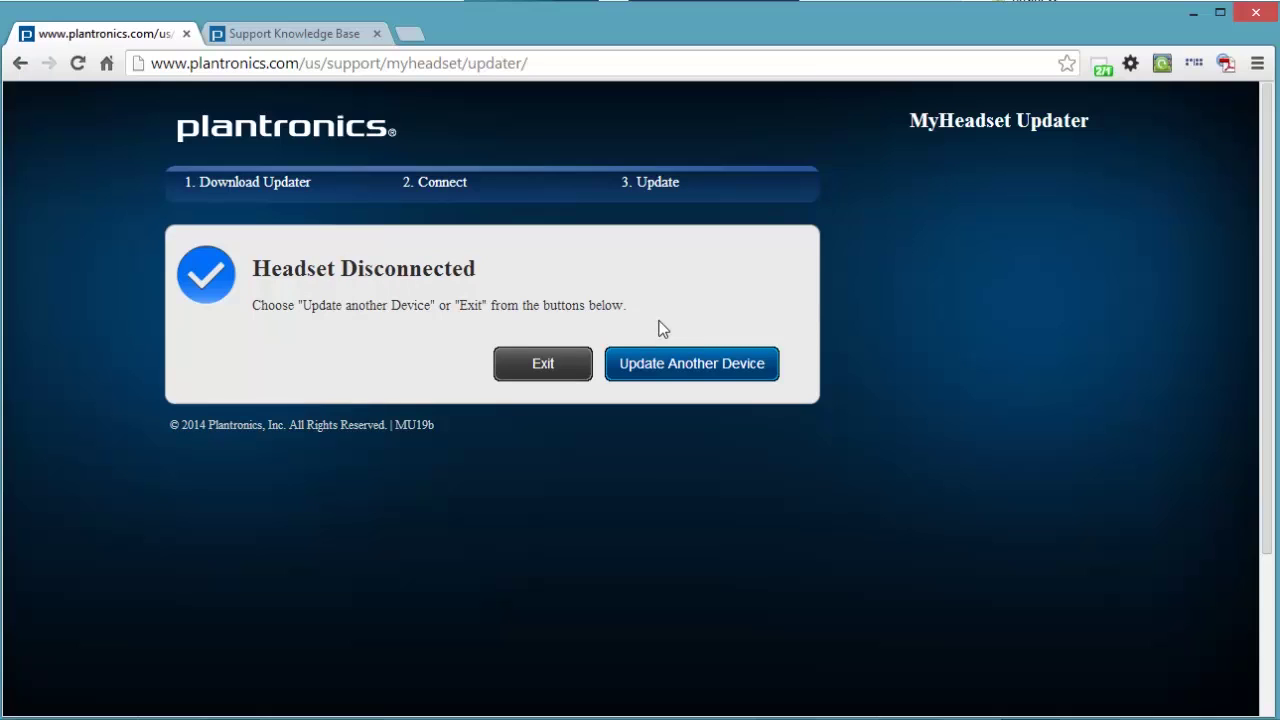
Step: Exit the finished updater from the Headset Disconnected screen
click(545, 372)
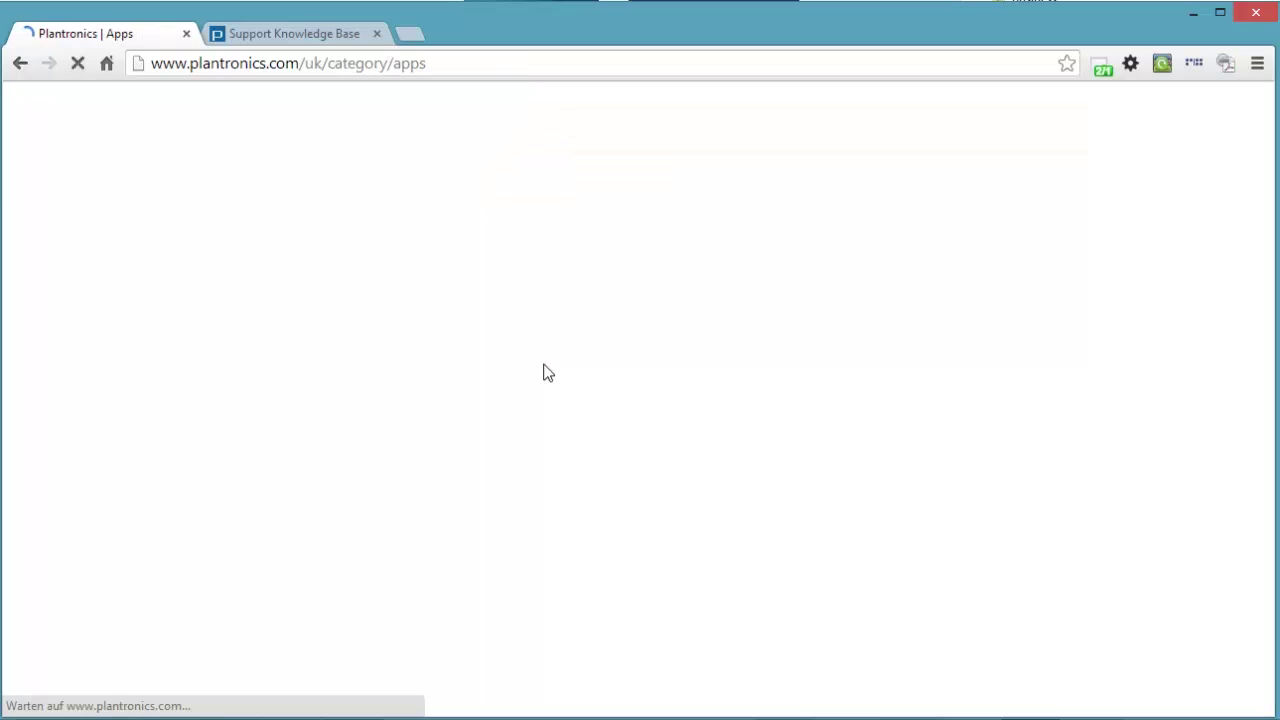